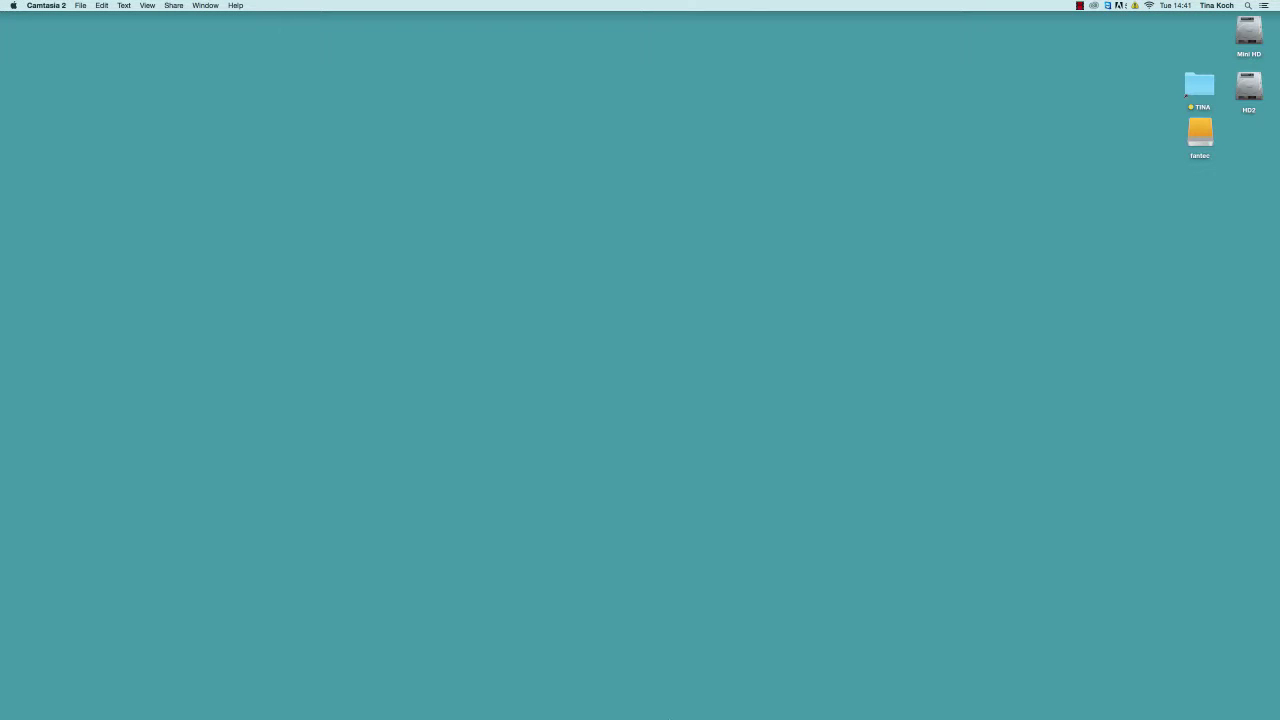
Switch to Adobe Illustrator from its Dock icon.
{"action": "mouse_move", "coordinate": [557, 700]}
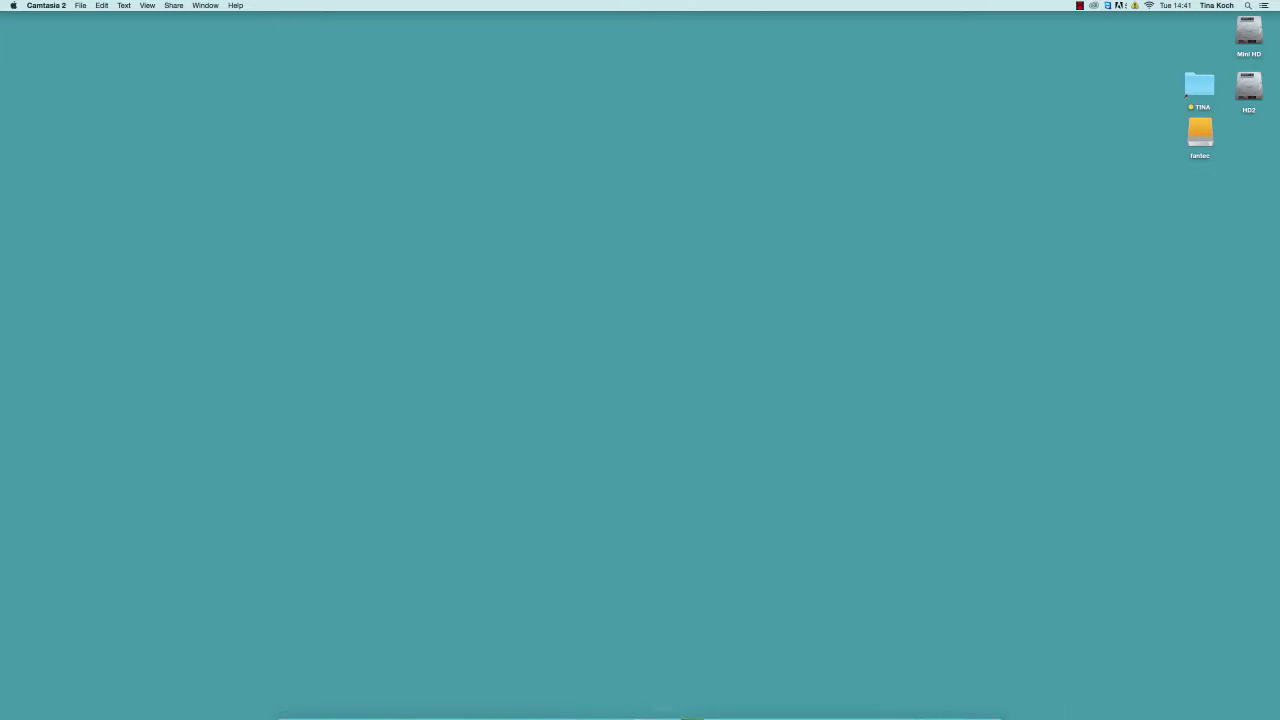
{"action": "left_click", "coordinate": [557, 700]}
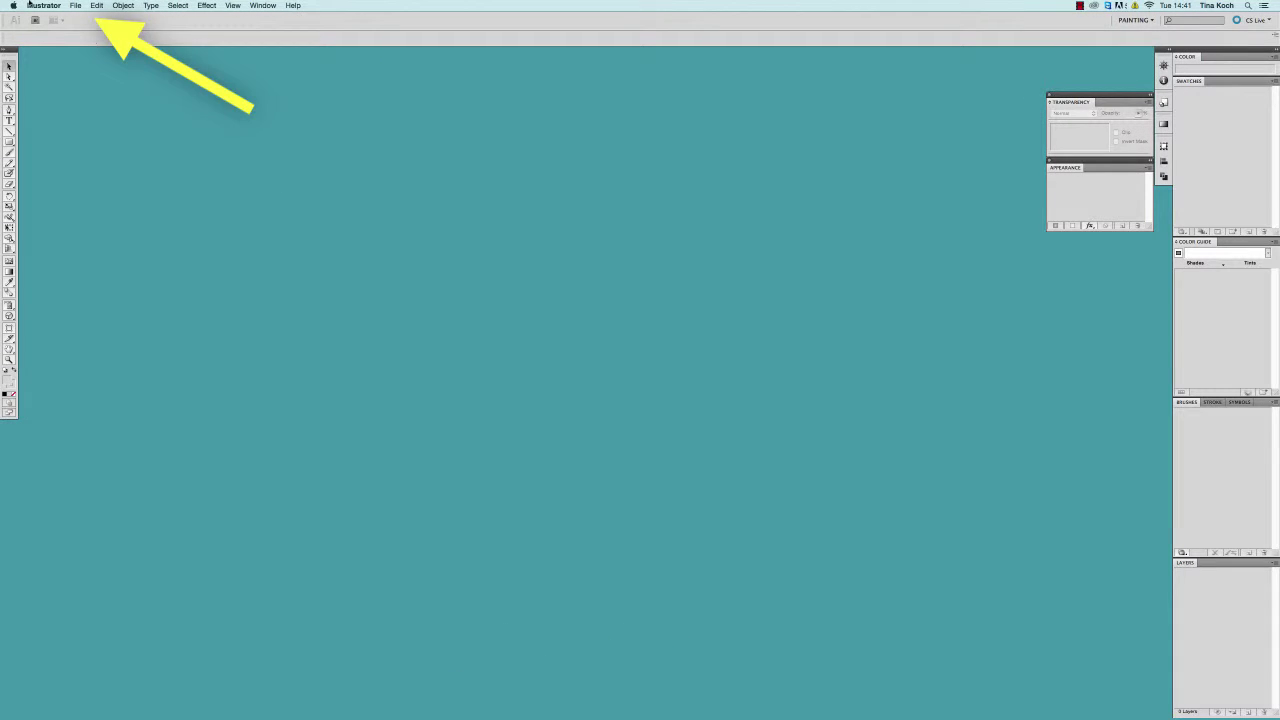
Make a blank 800 × 800 px document titled 'Infographic' via File > New.
{"action": "left_click", "coordinate": [75, 5]}
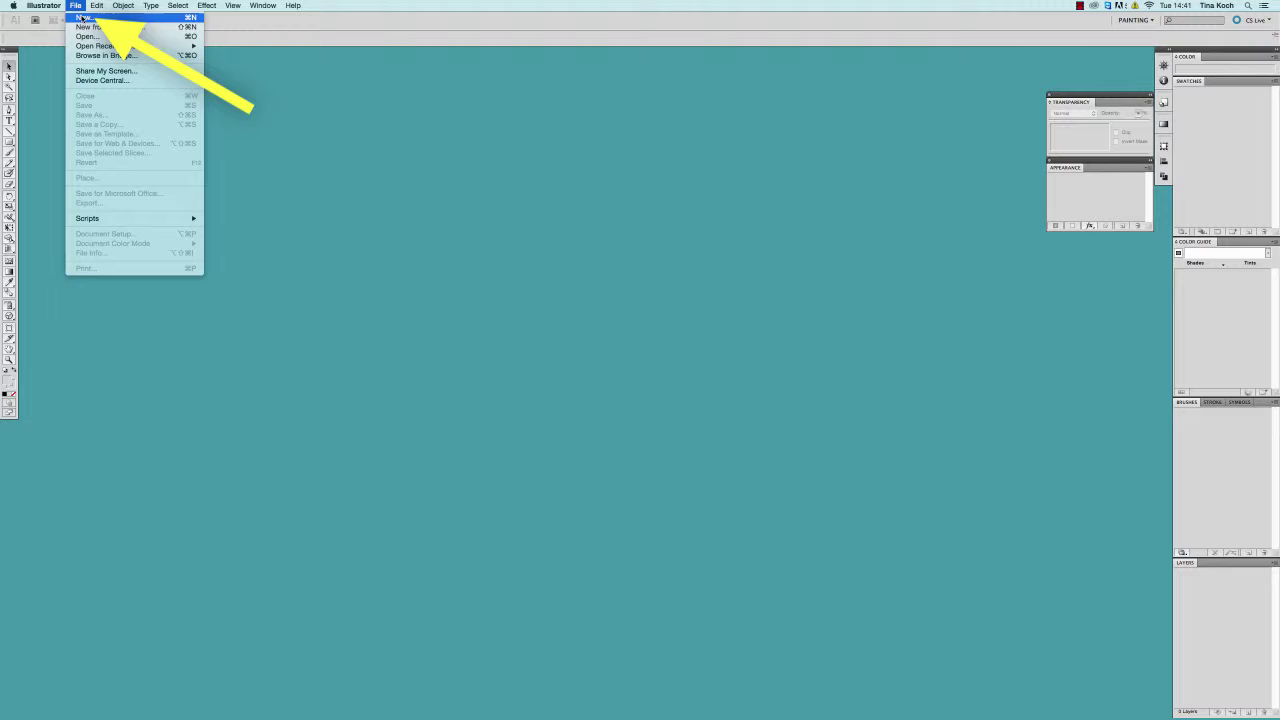
{"action": "left_click", "coordinate": [82, 18]}
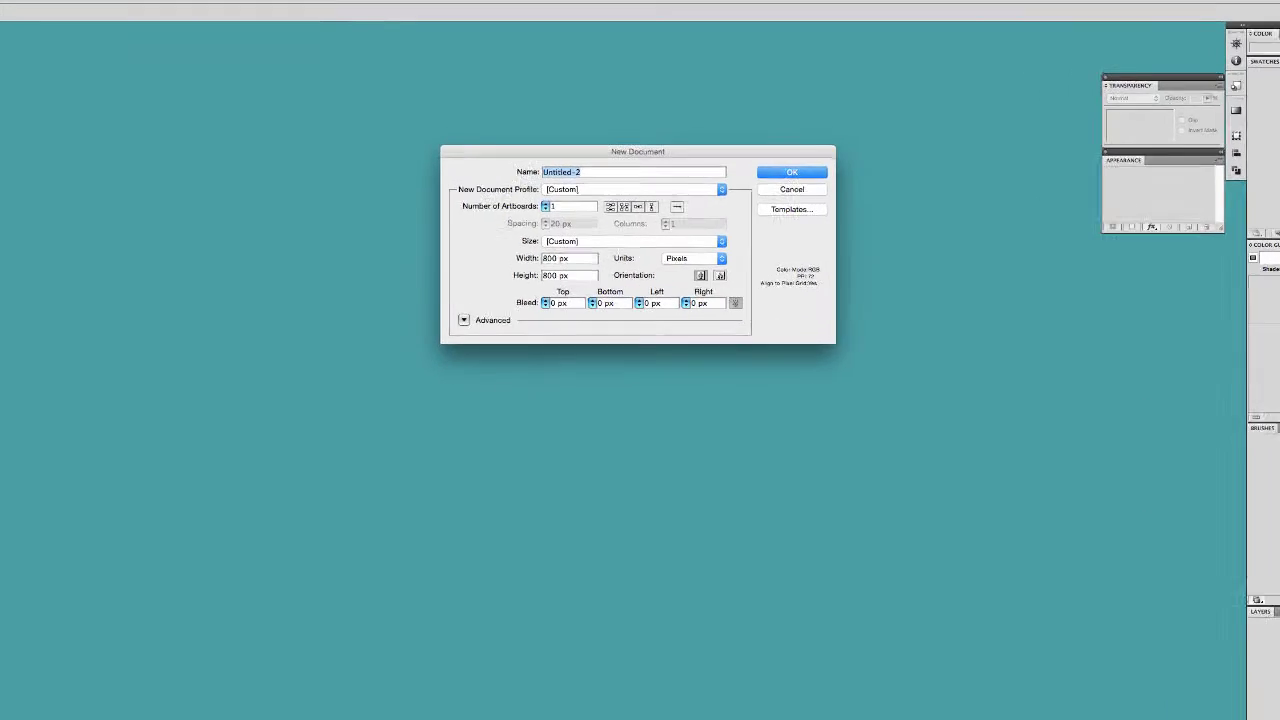
{"action": "type", "text": "Infograph"}
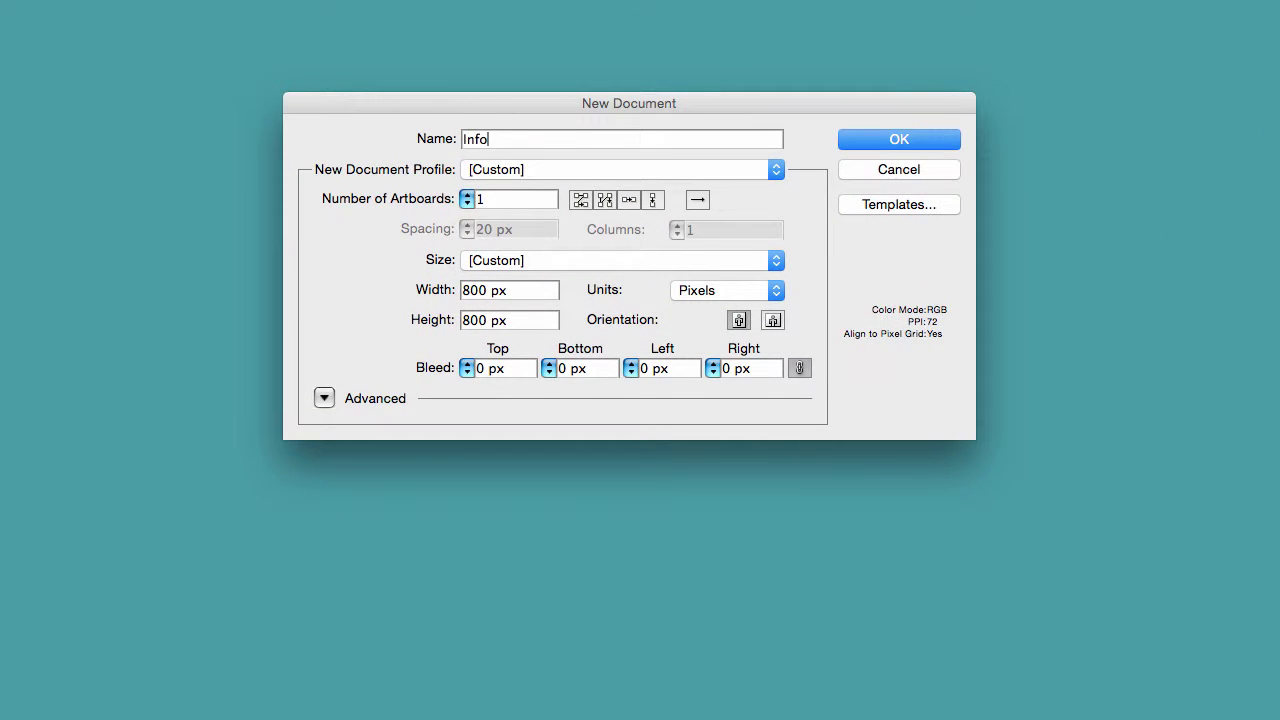
{"action": "type", "text": "ic"}
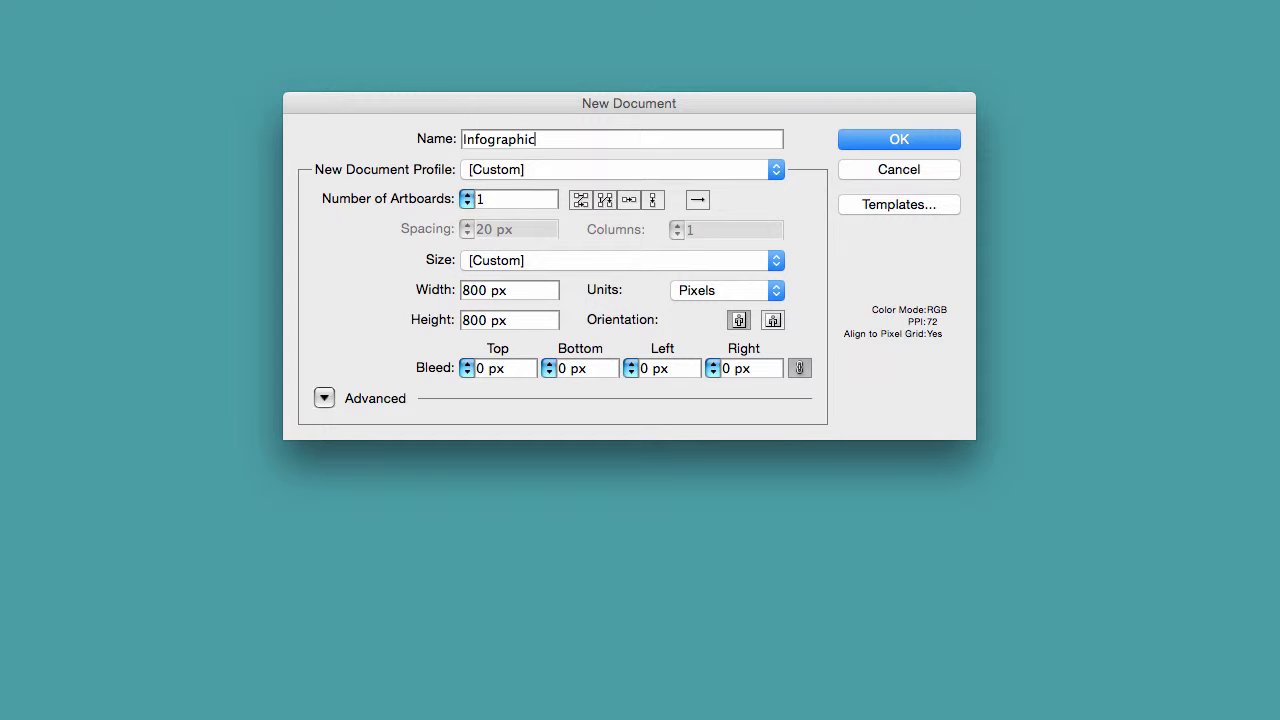
{"action": "left_click", "coordinate": [911, 143]}
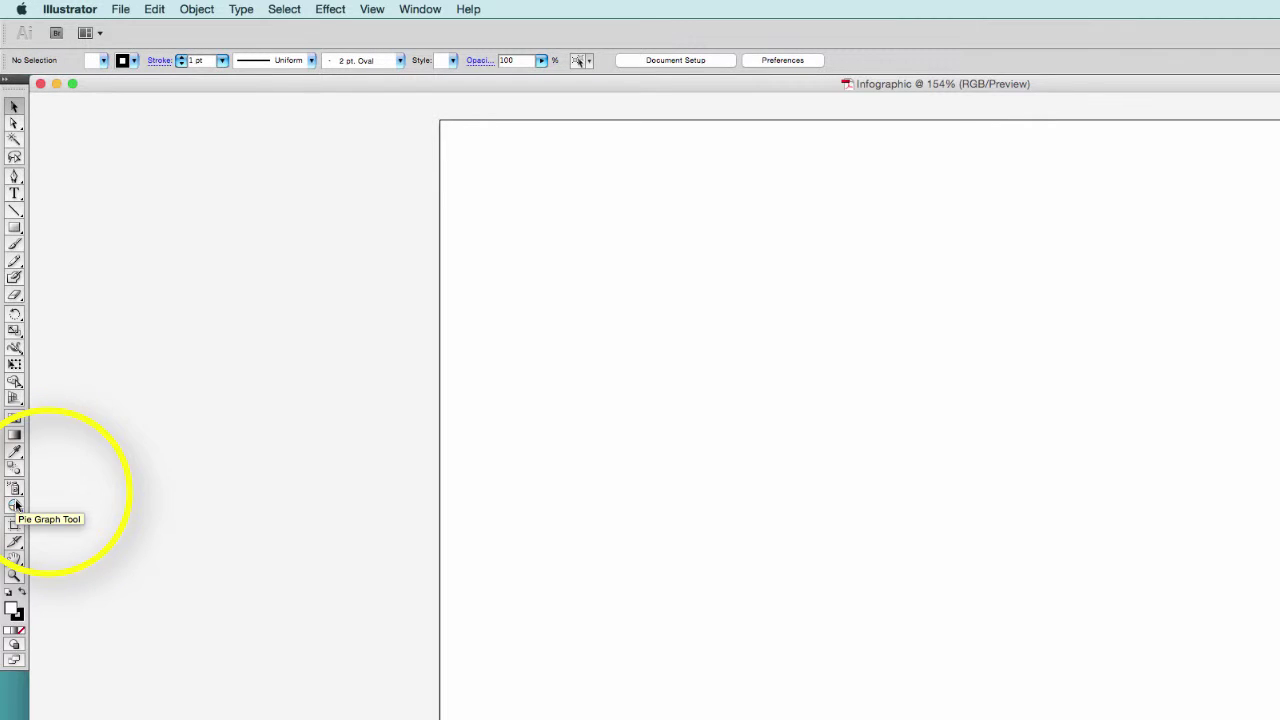
Choose the Pie Graph Tool from the graph tool flyout.
{"action": "left_click", "coordinate": [16, 505]}
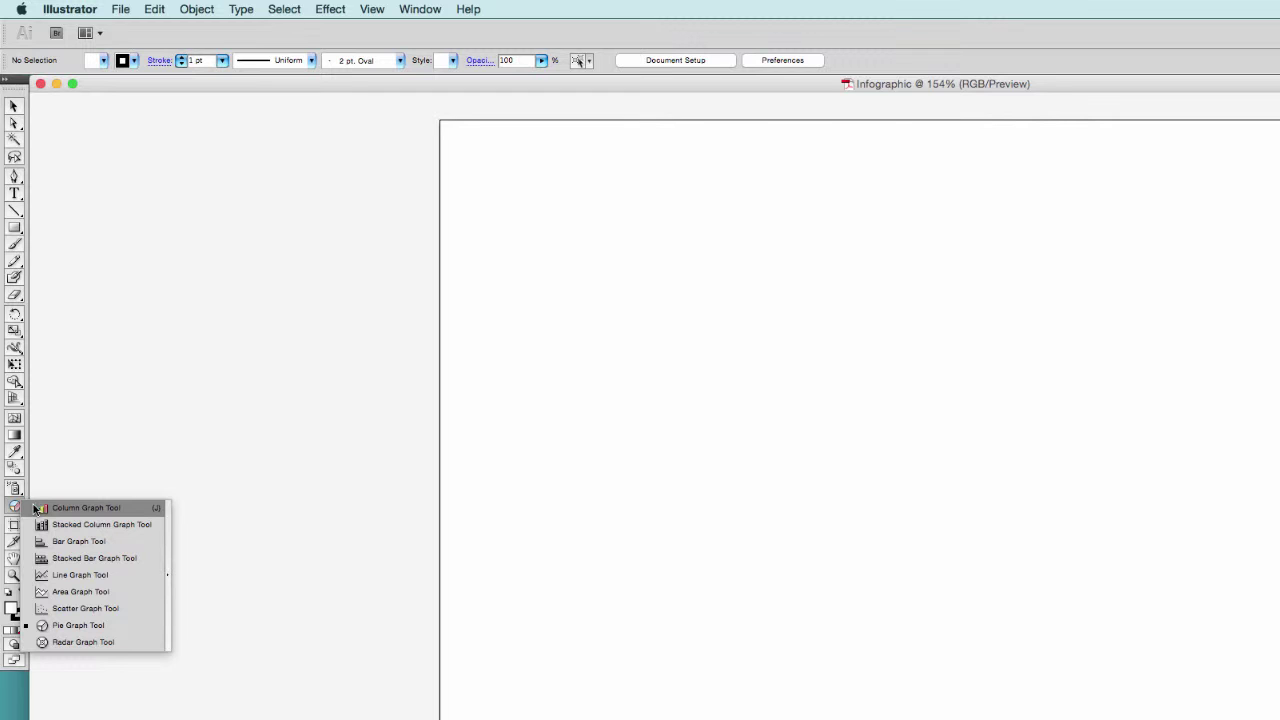
{"action": "left_click", "coordinate": [106, 627]}
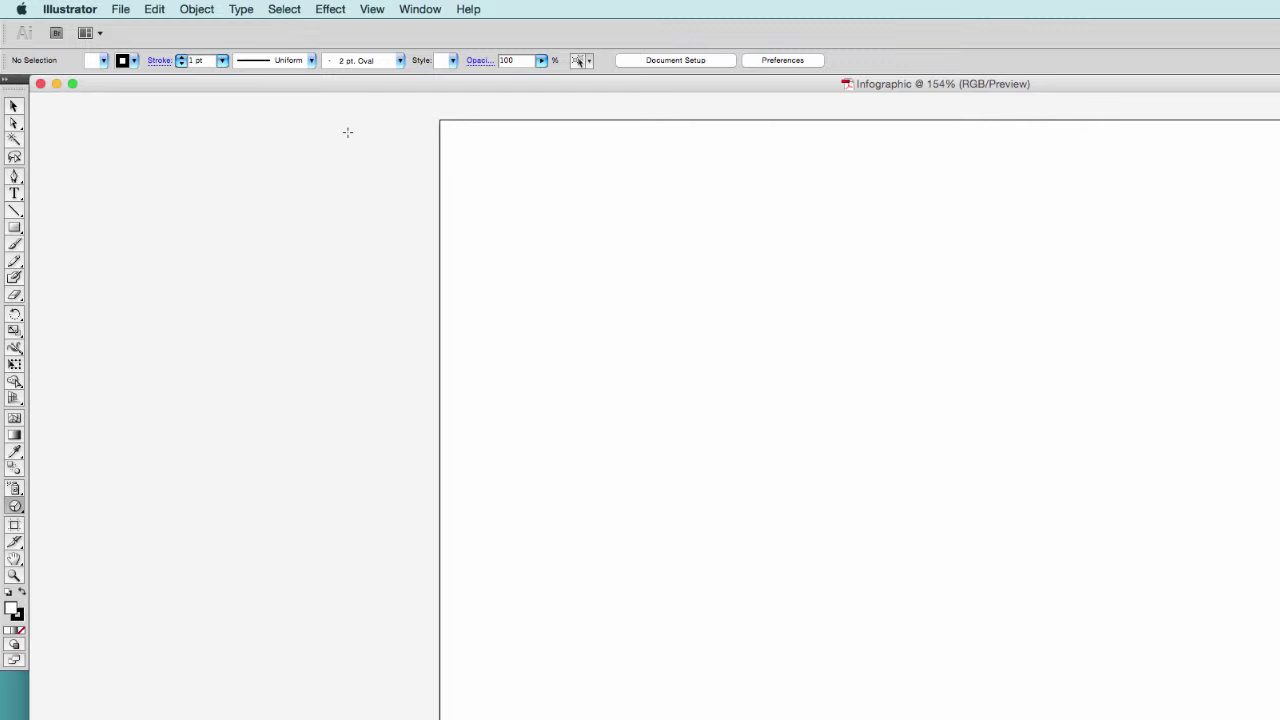
Draw the pie graph area near the page's top-left and enter 40 and 47.
{"action": "left_click_drag", "start_coordinate": [481, 151], "coordinate": [807, 442]}
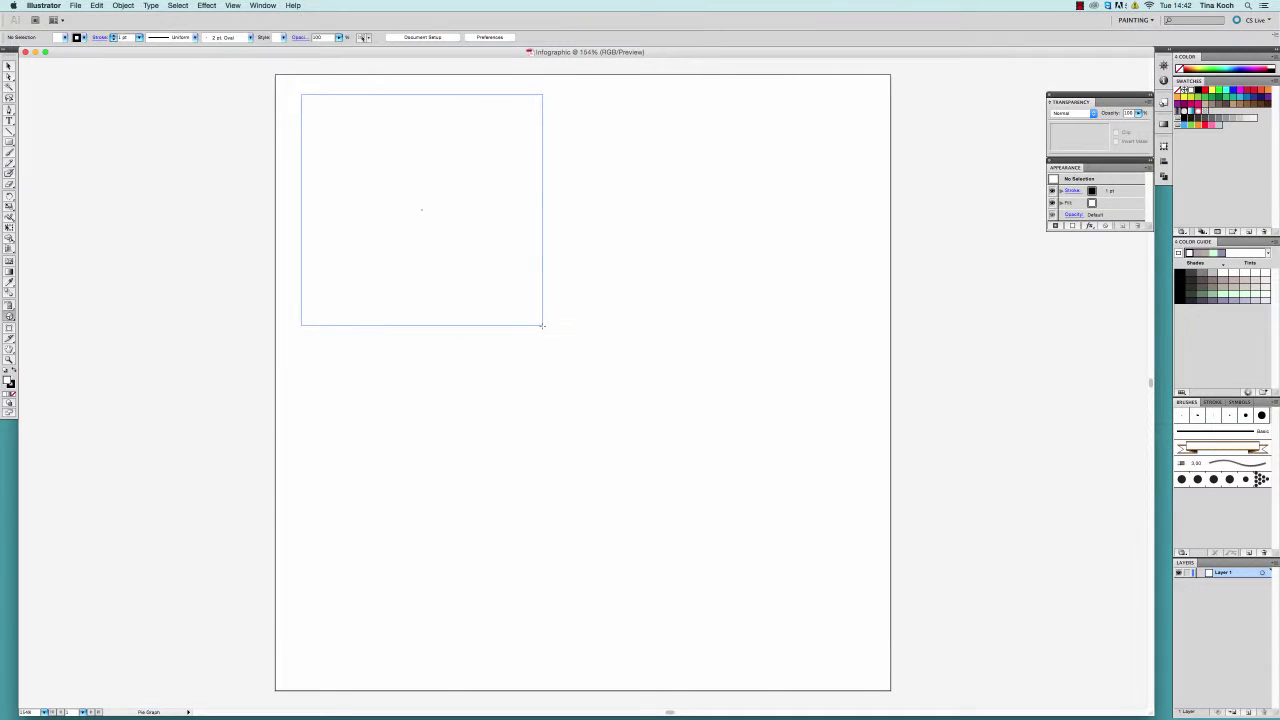
{"action": "left_click_drag", "start_coordinate": [542, 325], "coordinate": [542, 325]}
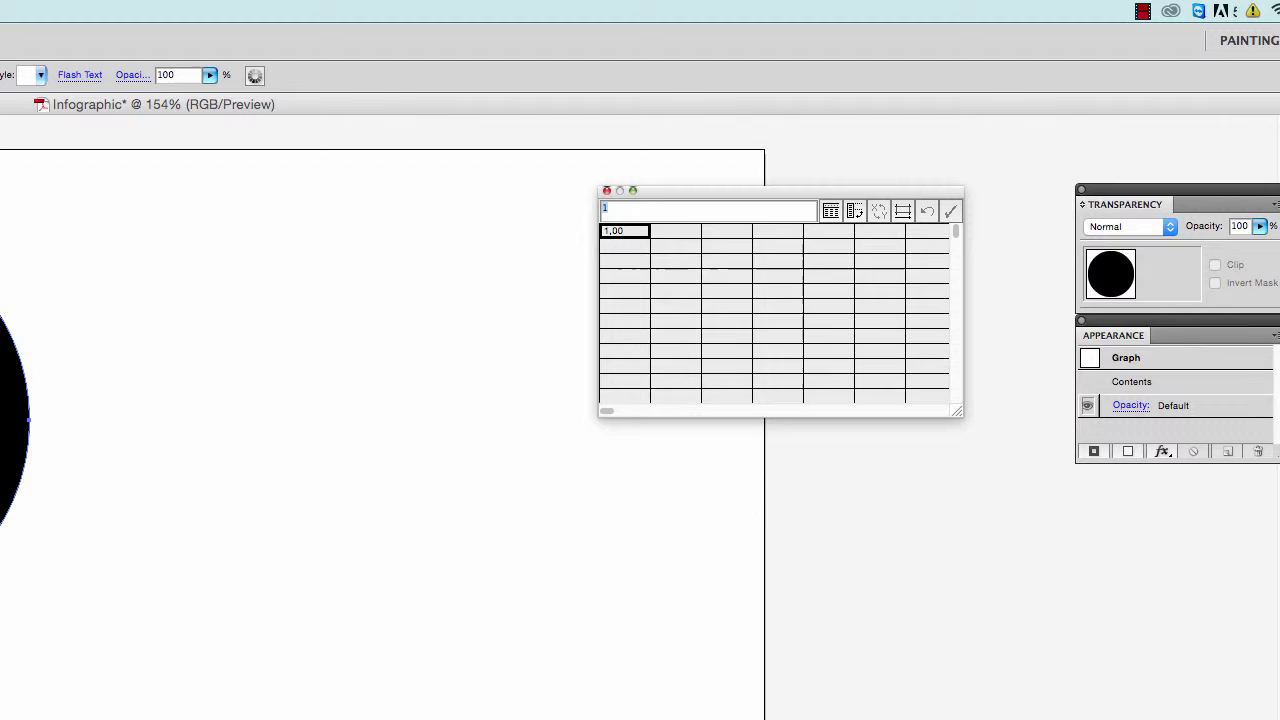
{"action": "type", "text": "40"}
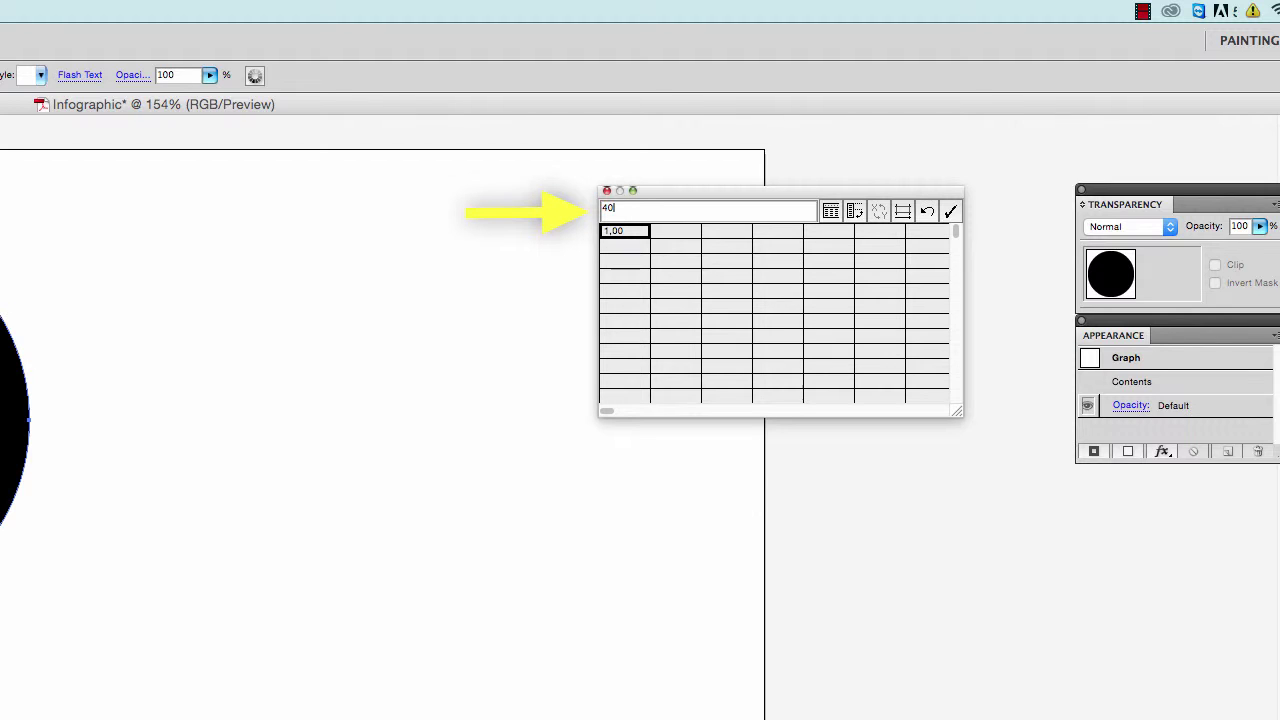
{"action": "key", "text": "Tab"}
{"action": "type", "text": "47"}
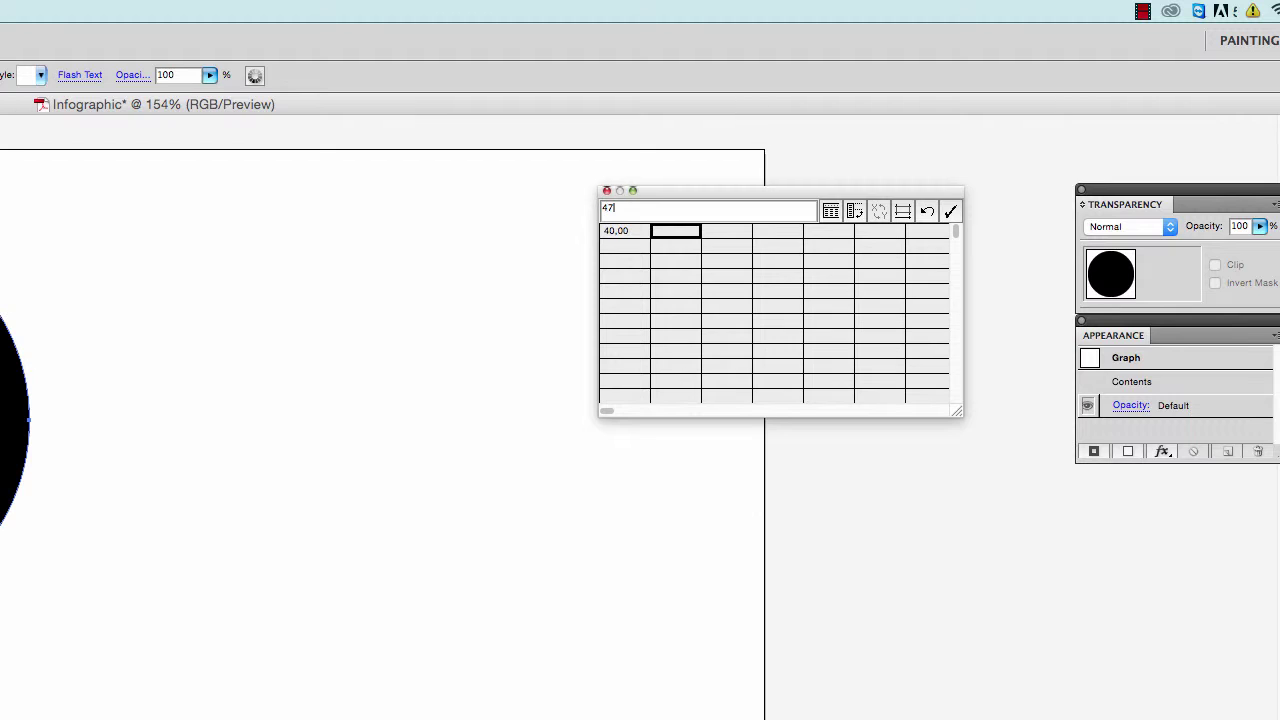
{"action": "key", "text": "Tab"}
Enter the remaining graph values 32, 21, 18 and 13.
{"action": "type", "text": "32"}
{"action": "key", "text": "Tab"}
{"action": "type", "text": "21"}
{"action": "key", "text": "Tab"}
{"action": "type", "text": "18"}
{"action": "key", "text": "Tab"}
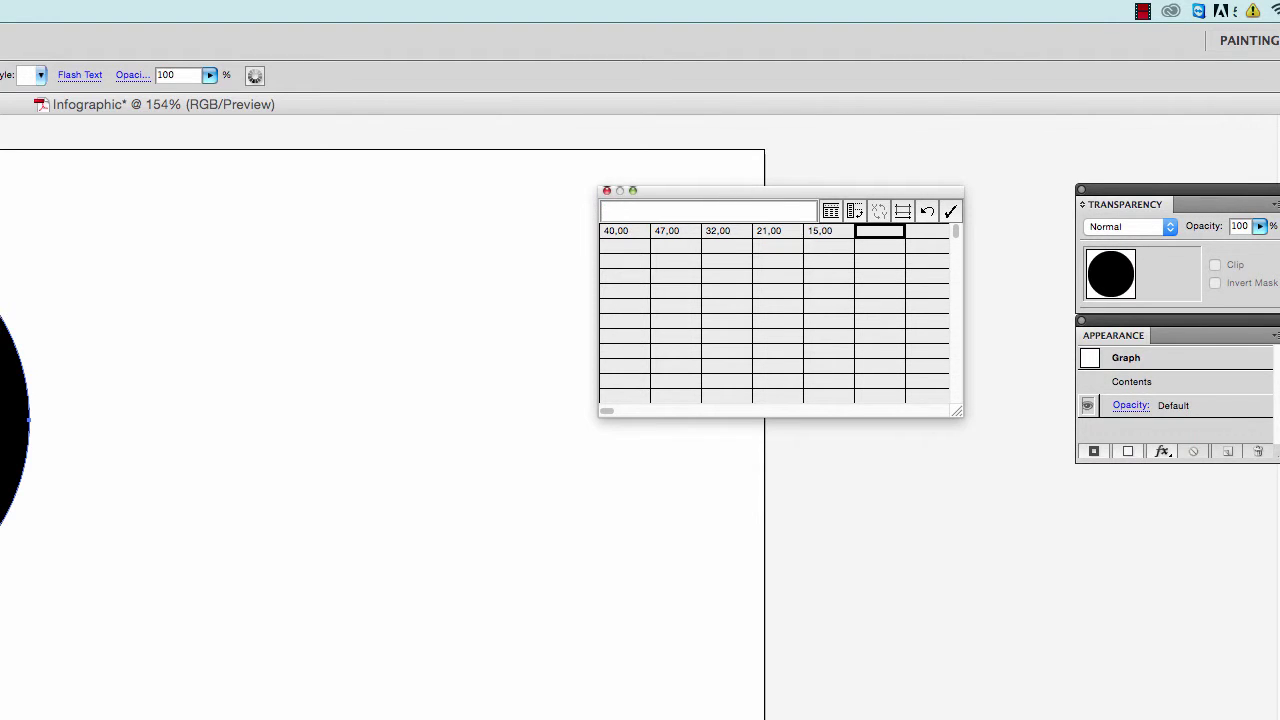
{"action": "type", "text": "13"}
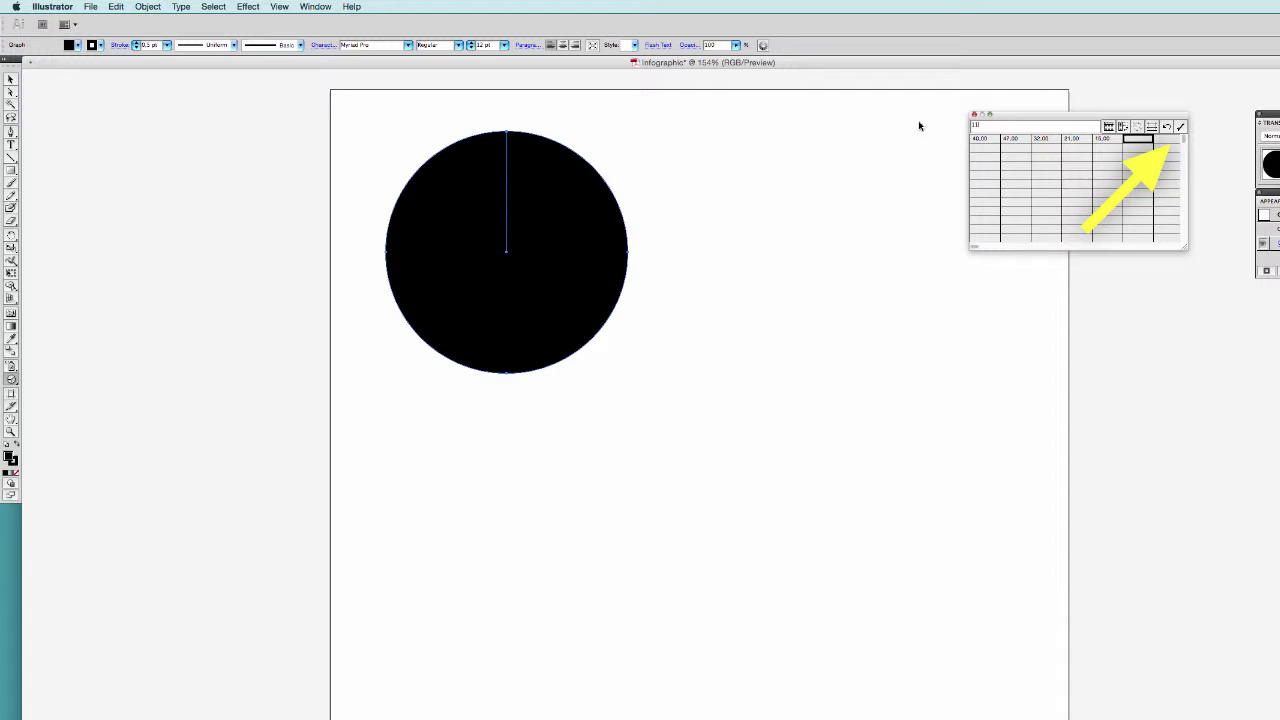
Apply the data to the pie graph, close Graph Data, and pick the Selection Tool.
{"action": "left_click", "coordinate": [1181, 127]}
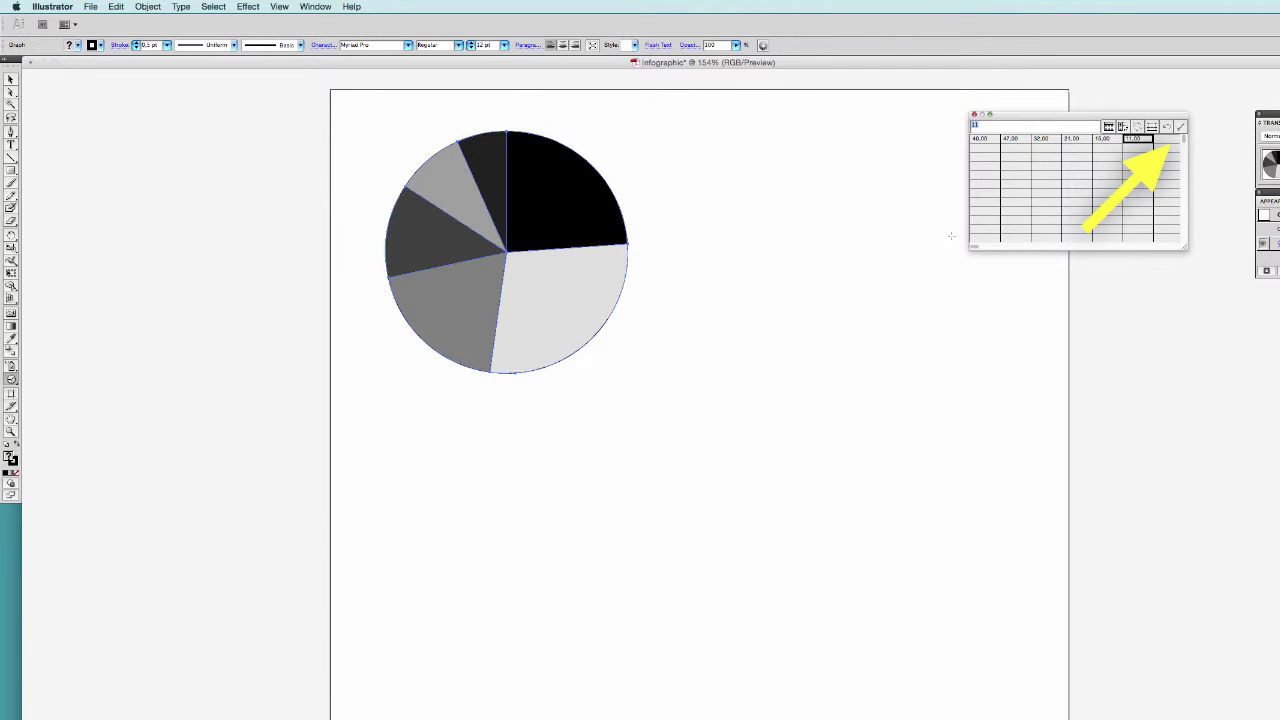
{"action": "left_click", "coordinate": [975, 116]}
{"action": "left_click", "coordinate": [11, 79]}
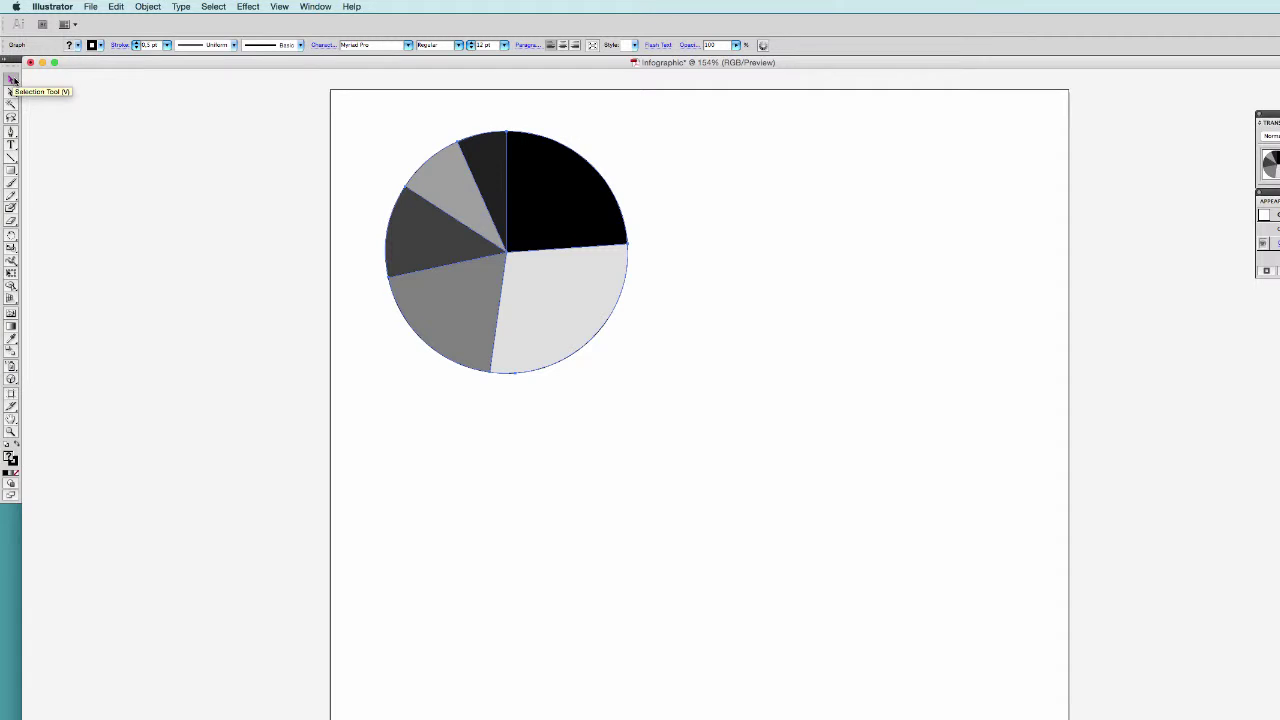
Change the pie graph's first two values to 53 and 34 and apply.
{"action": "right_click", "coordinate": [557, 191]}
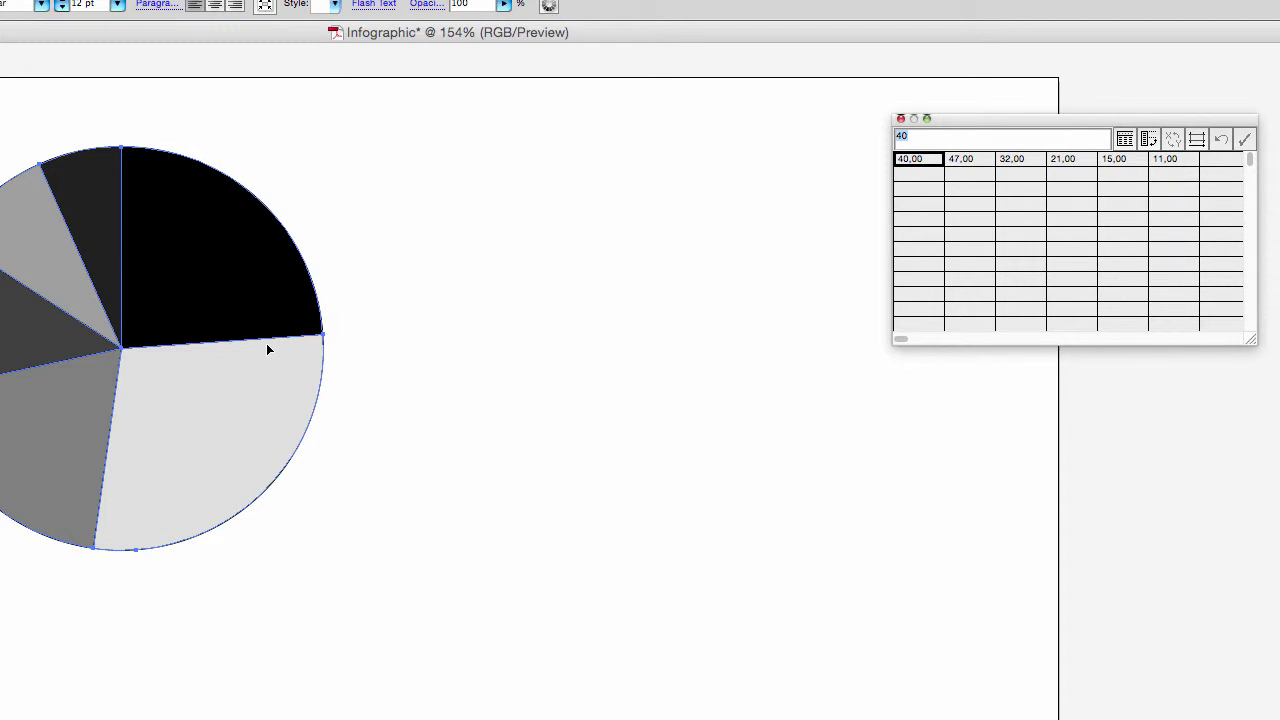
{"action": "type", "text": "53"}
{"action": "key", "text": "Tab"}
{"action": "type", "text": "34"}
{"action": "left_click", "coordinate": [1244, 139]}
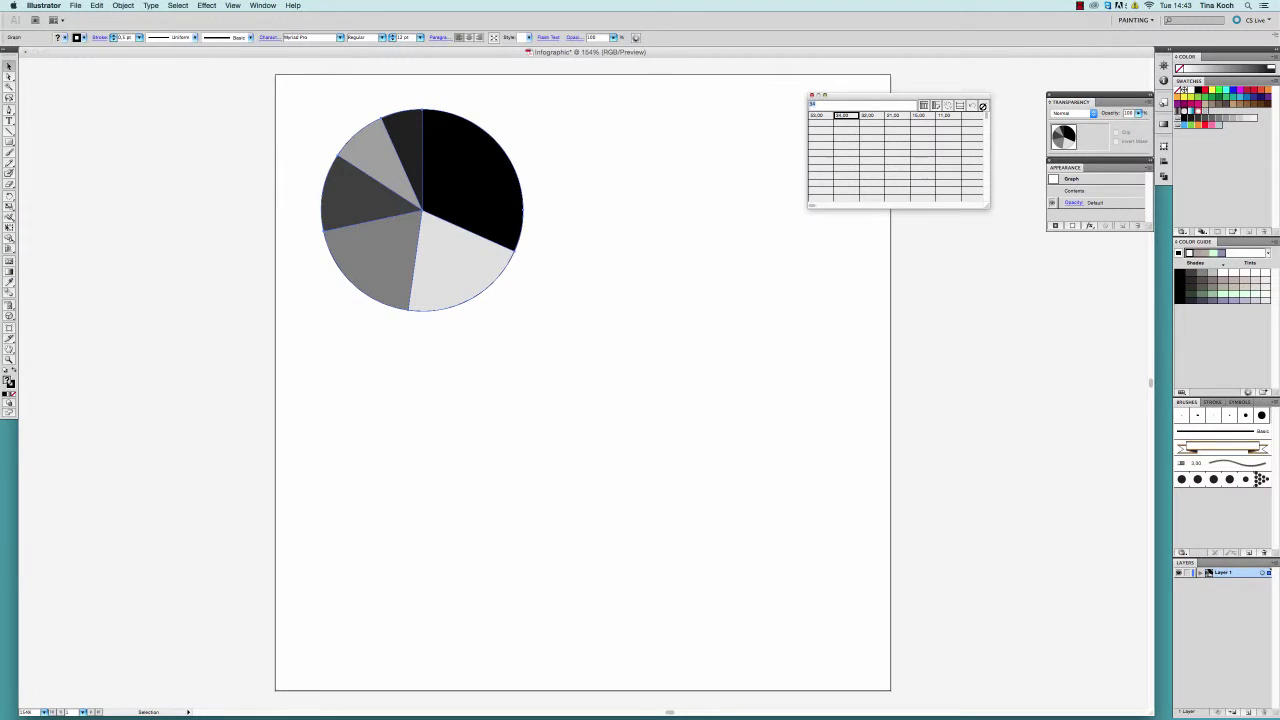
Close Graph Data and paste a copy of the pie beside the original.
{"action": "left_click", "coordinate": [982, 105]}
{"action": "key", "text": "super+c"}
{"action": "key", "text": "super+v"}
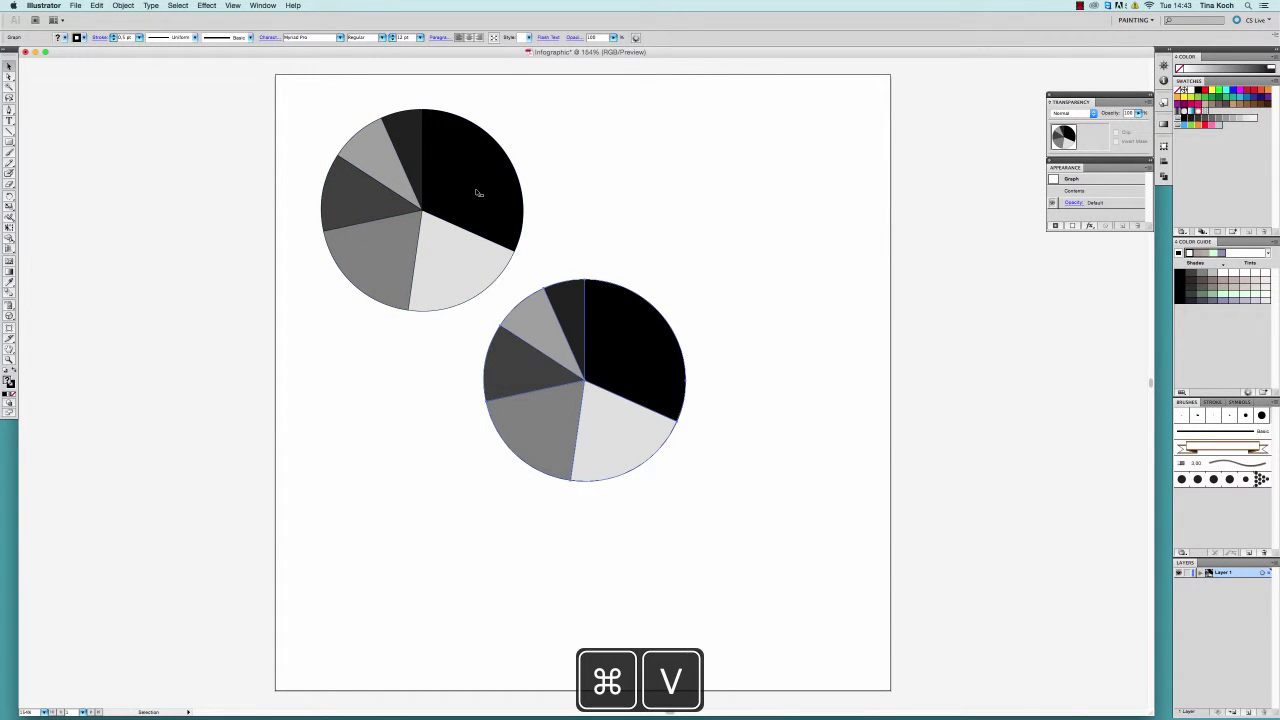
{"action": "left_click_drag", "start_coordinate": [607, 355], "coordinate": [677, 189]}
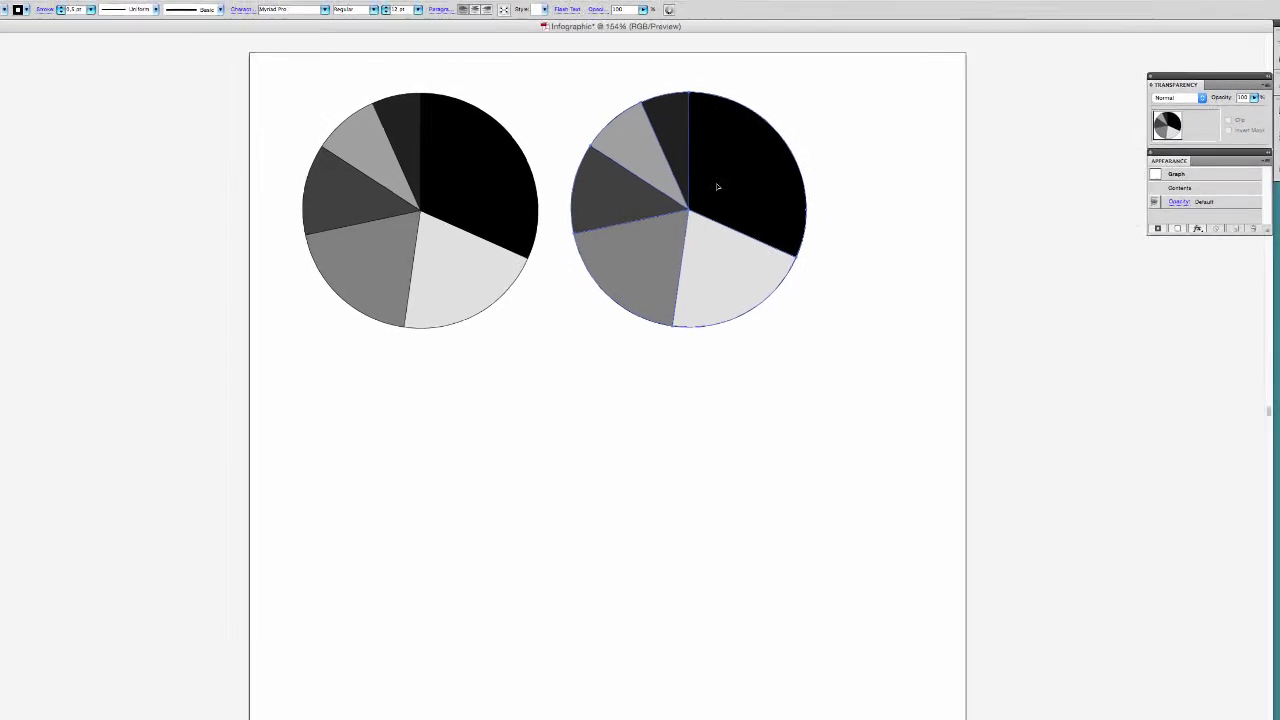
Change the copy's graph type to Column and shift it further right.
{"action": "right_click", "coordinate": [717, 186]}
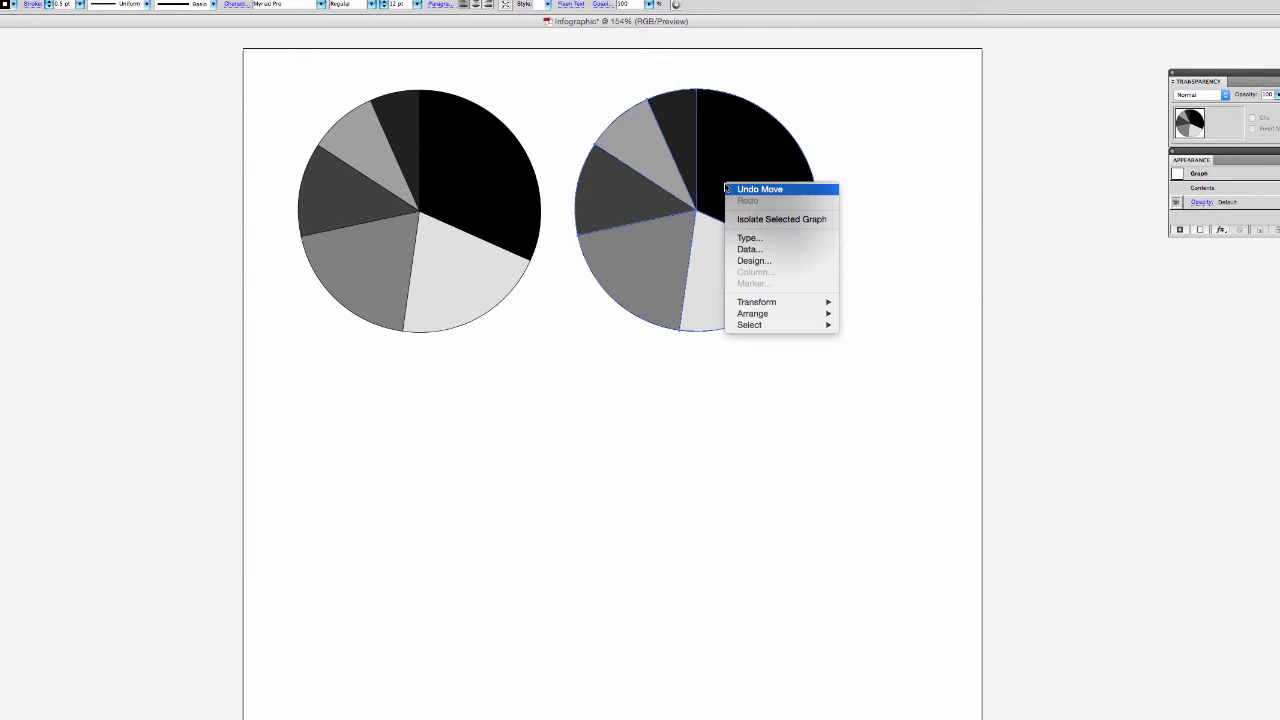
{"action": "left_click", "coordinate": [748, 238]}
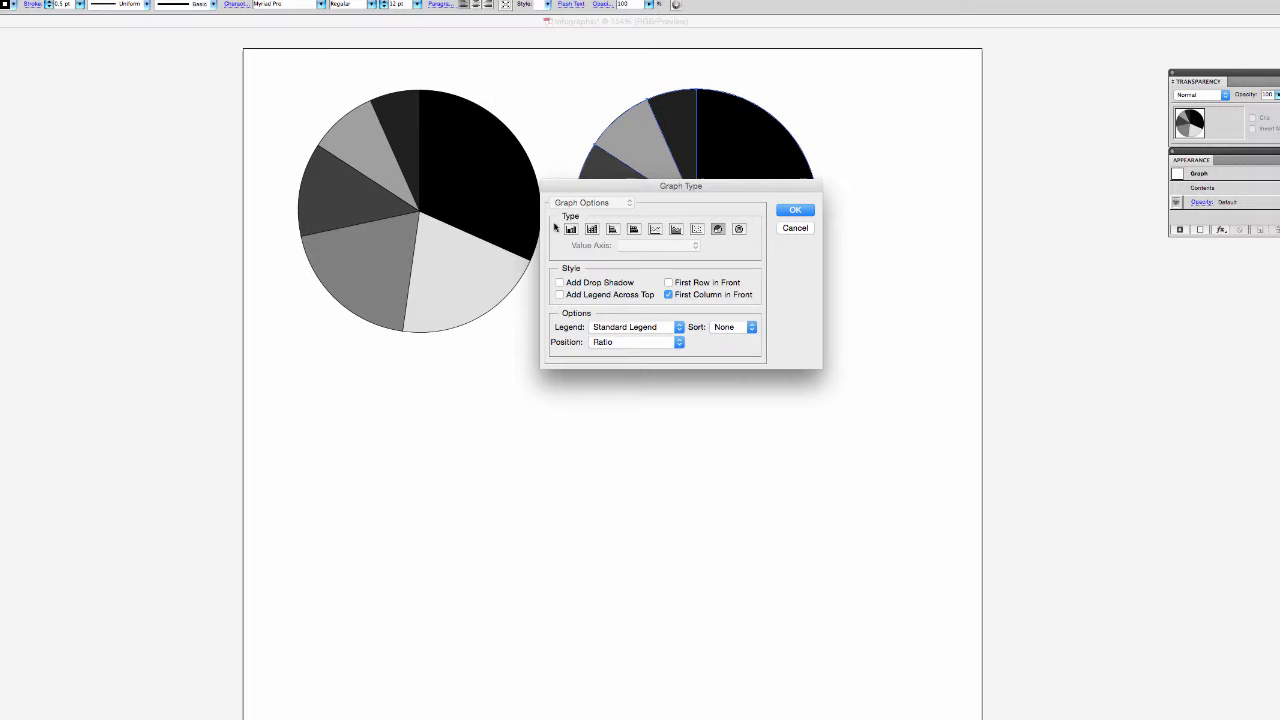
{"action": "left_click", "coordinate": [570, 229]}
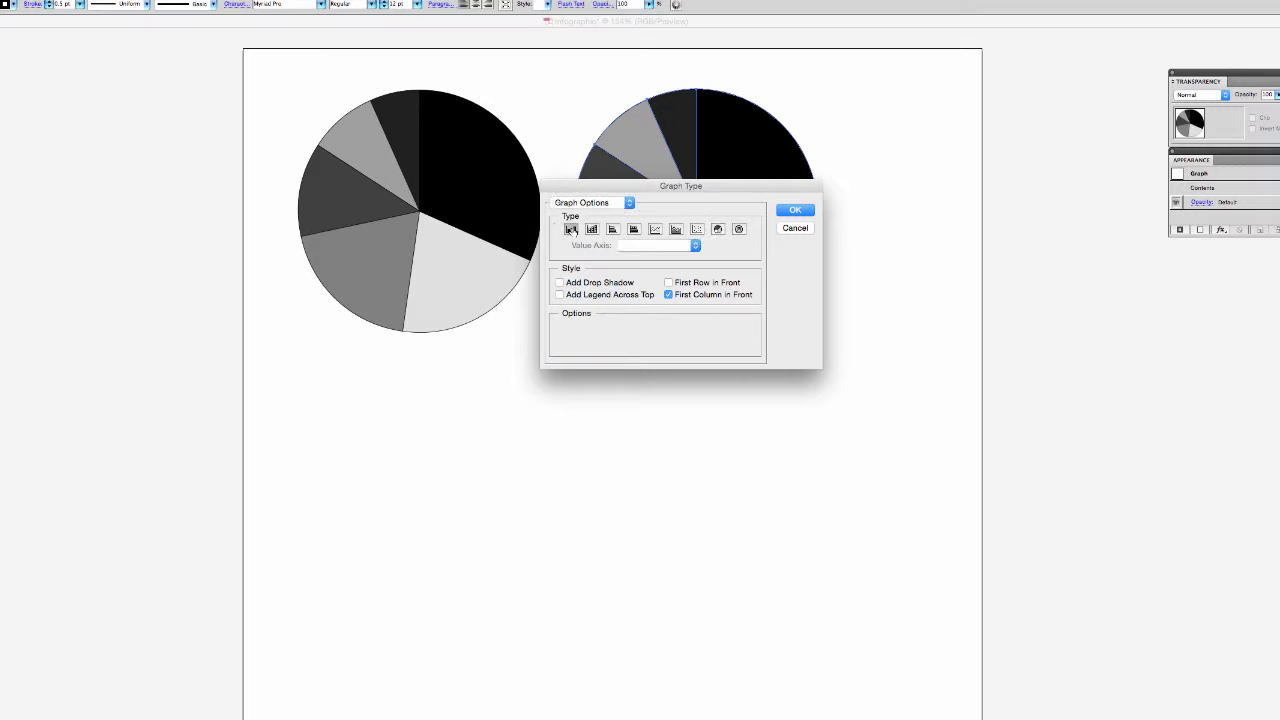
{"action": "left_click", "coordinate": [798, 211]}
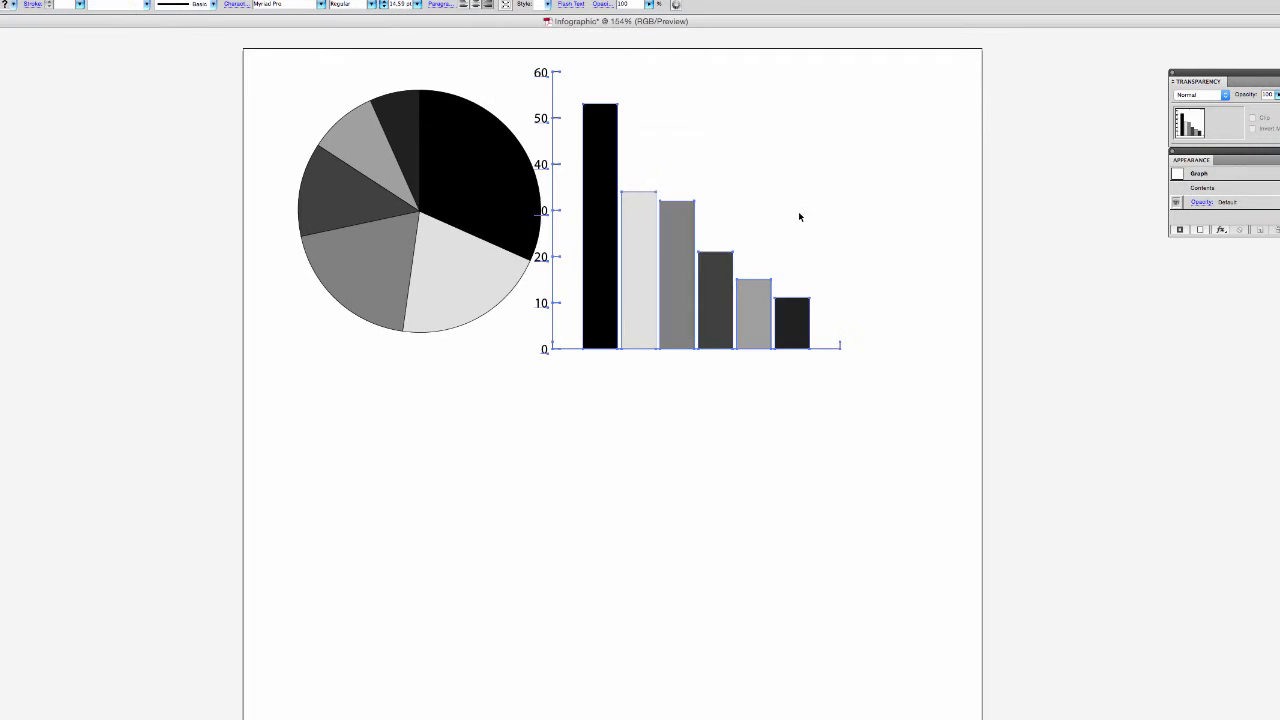
{"action": "left_click_drag", "start_coordinate": [672, 276], "coordinate": [738, 276]}
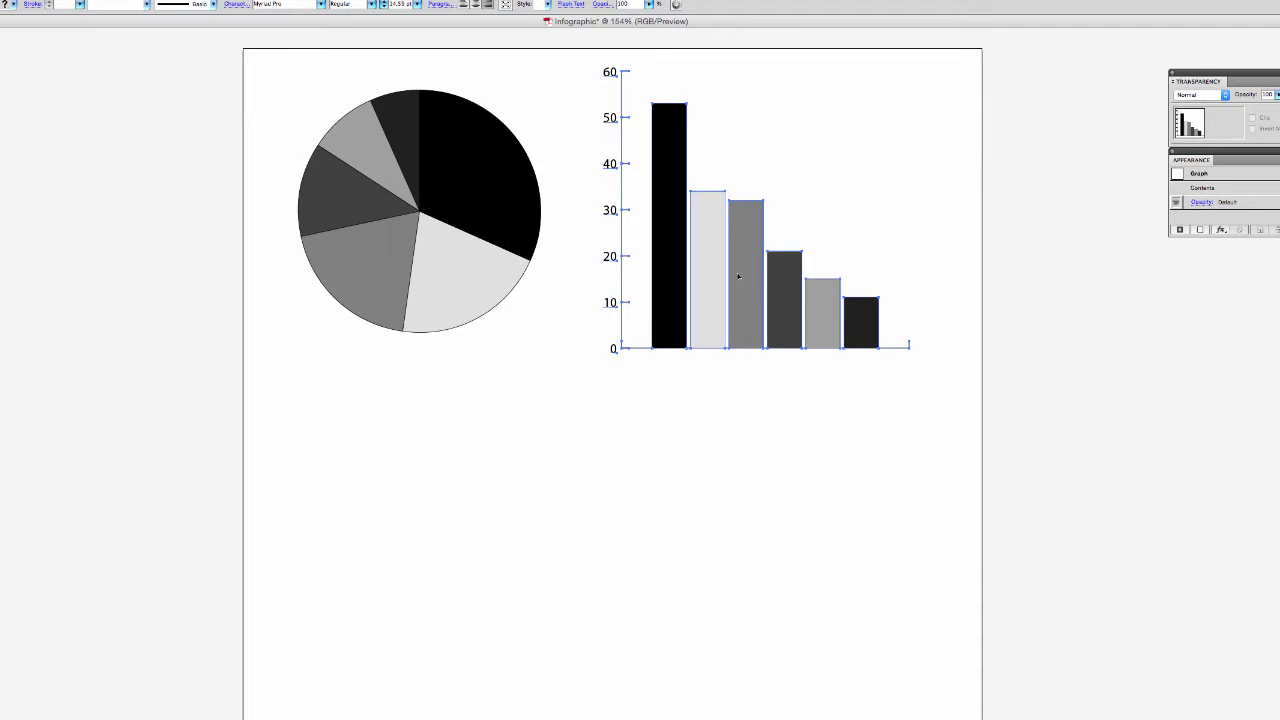
Paste another copy of the pie chart below the original pie.
{"action": "left_click", "coordinate": [388, 294]}
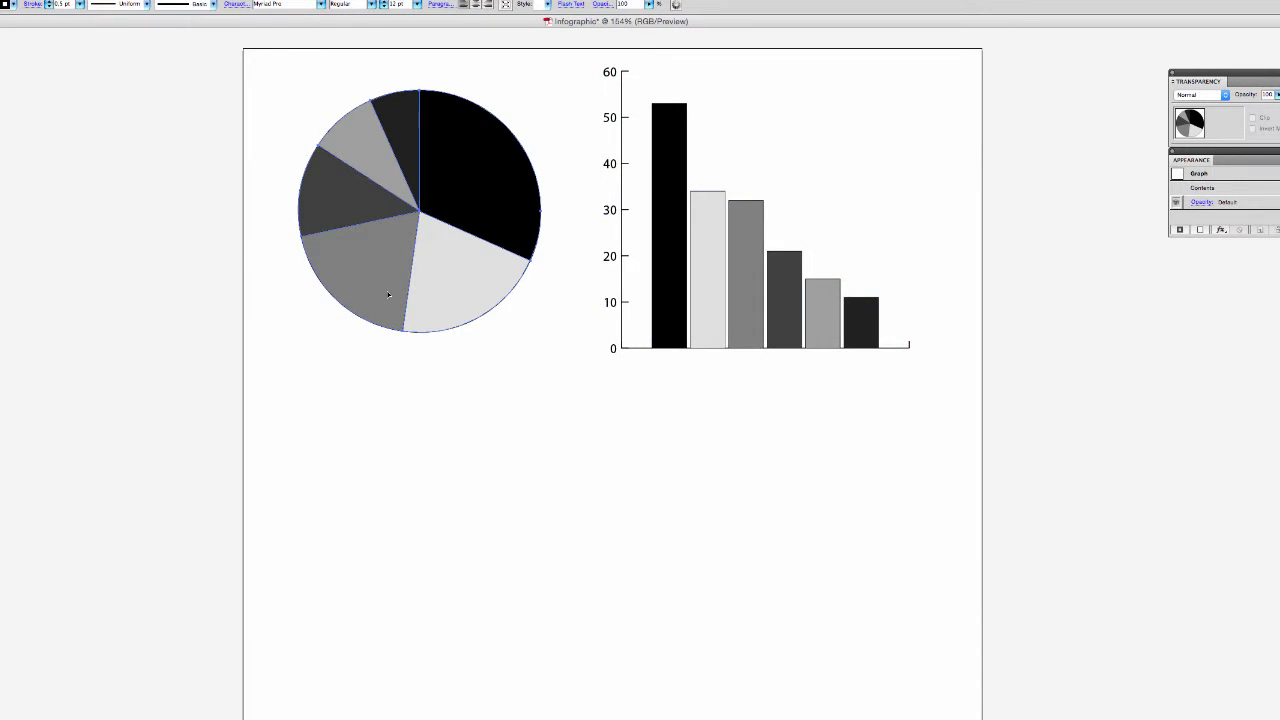
{"action": "key", "text": "ctrl+c"}
{"action": "key", "text": "ctrl+v"}
{"action": "left_click_drag", "start_coordinate": [663, 382], "coordinate": [484, 518]}
Convert the lower copy to a horizontal Bar graph, then select the top pie.
{"action": "right_click", "coordinate": [491, 507]}
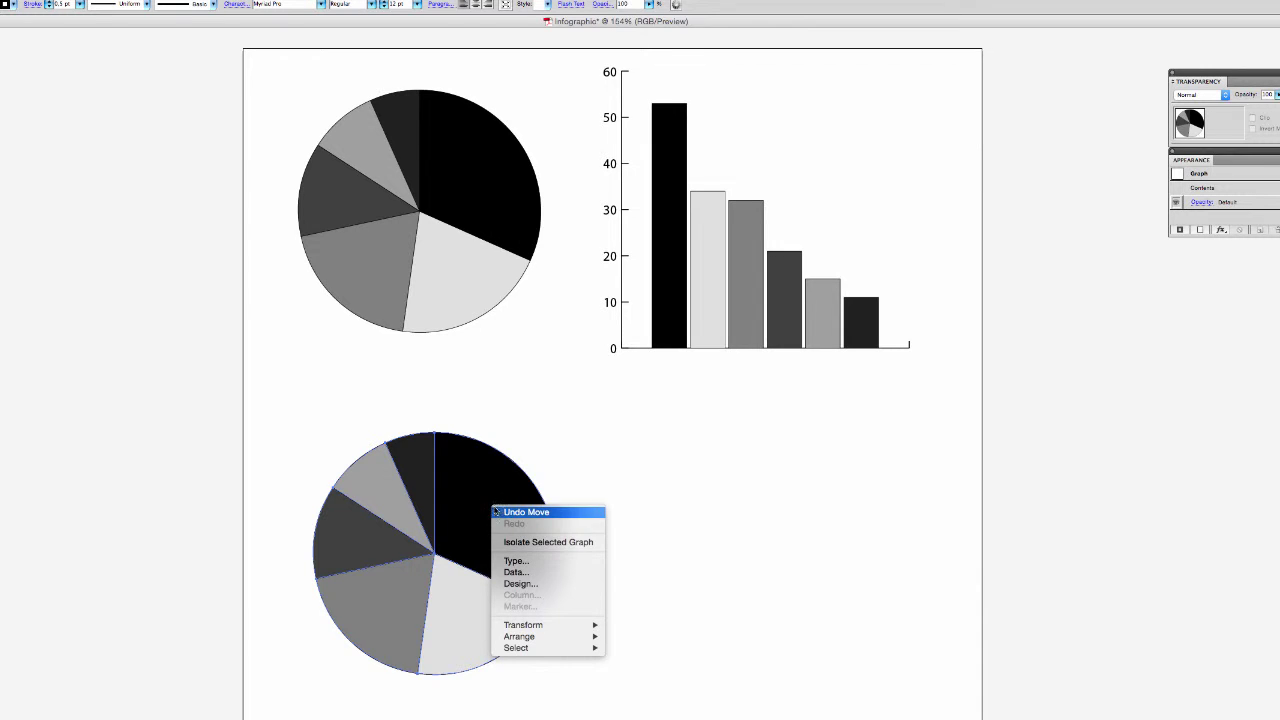
{"action": "left_click", "coordinate": [534, 563]}
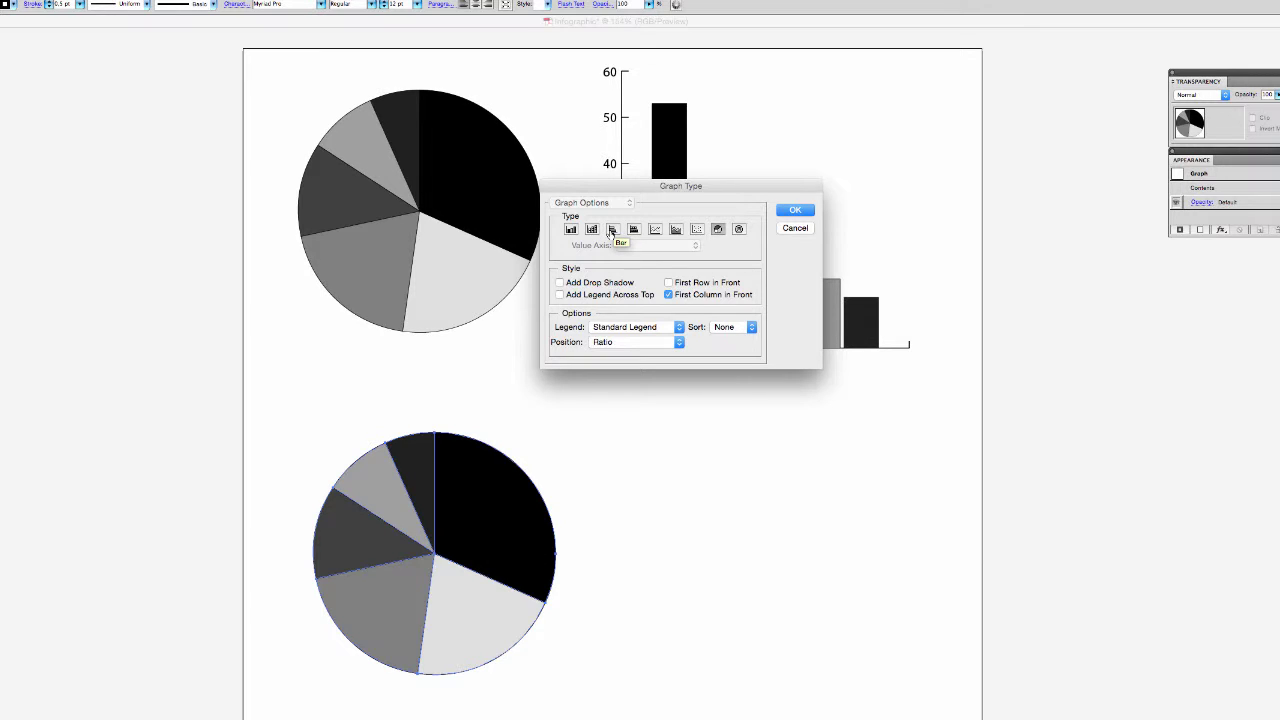
{"action": "left_click", "coordinate": [612, 230]}
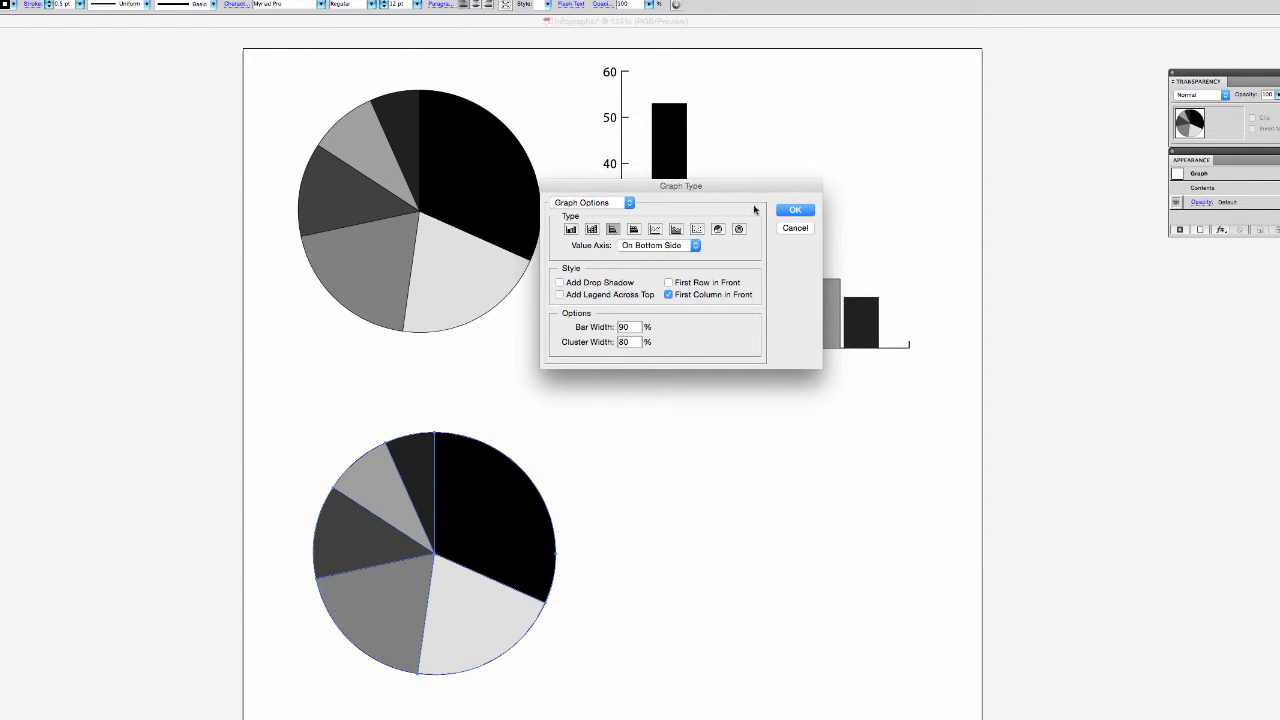
{"action": "left_click", "coordinate": [795, 212]}
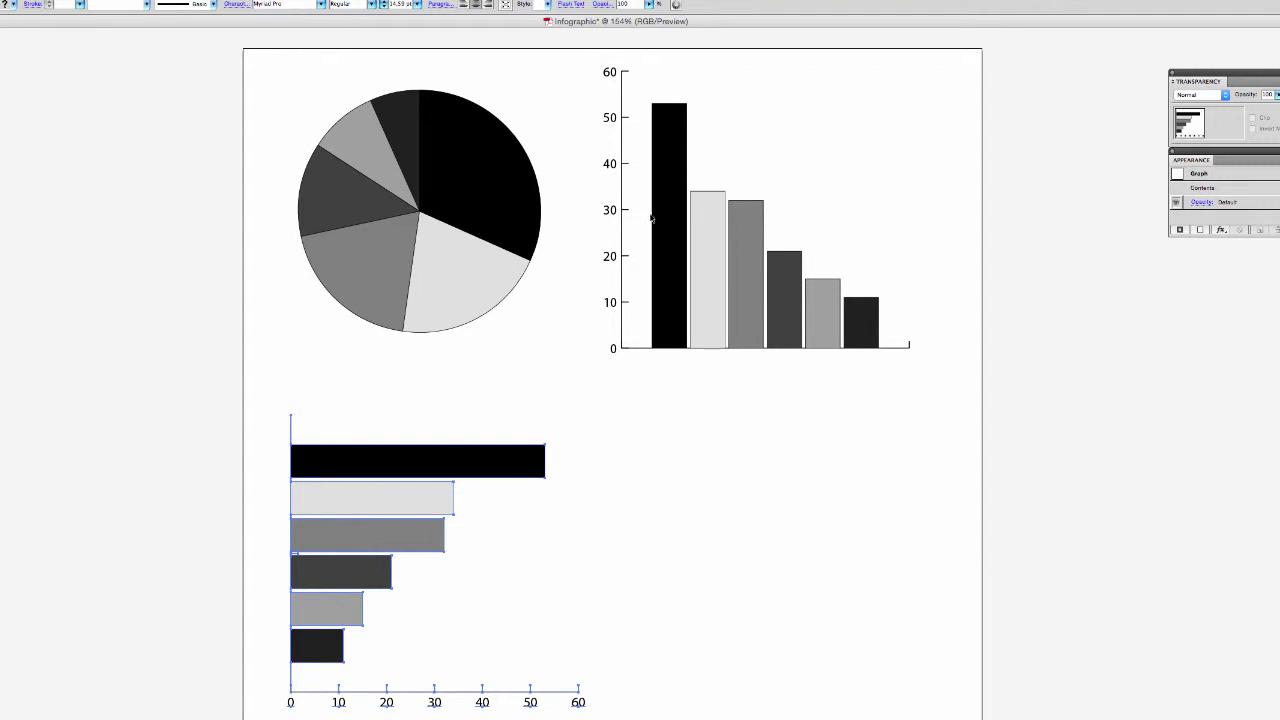
{"action": "left_click", "coordinate": [506, 236]}
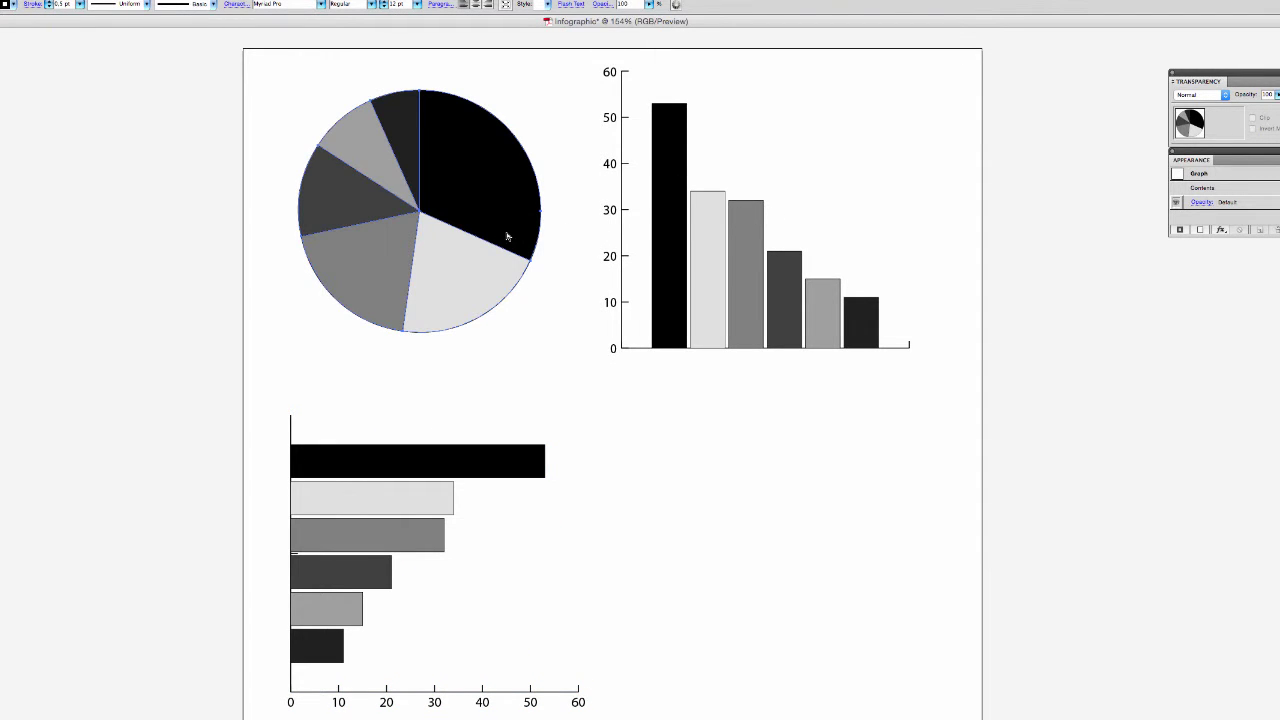
Paste a fourth pie copy at the lower right of the page.
{"action": "key", "text": "super+c"}
{"action": "key", "text": "super+v"}
{"action": "left_click_drag", "start_coordinate": [660, 378], "coordinate": [833, 536]}
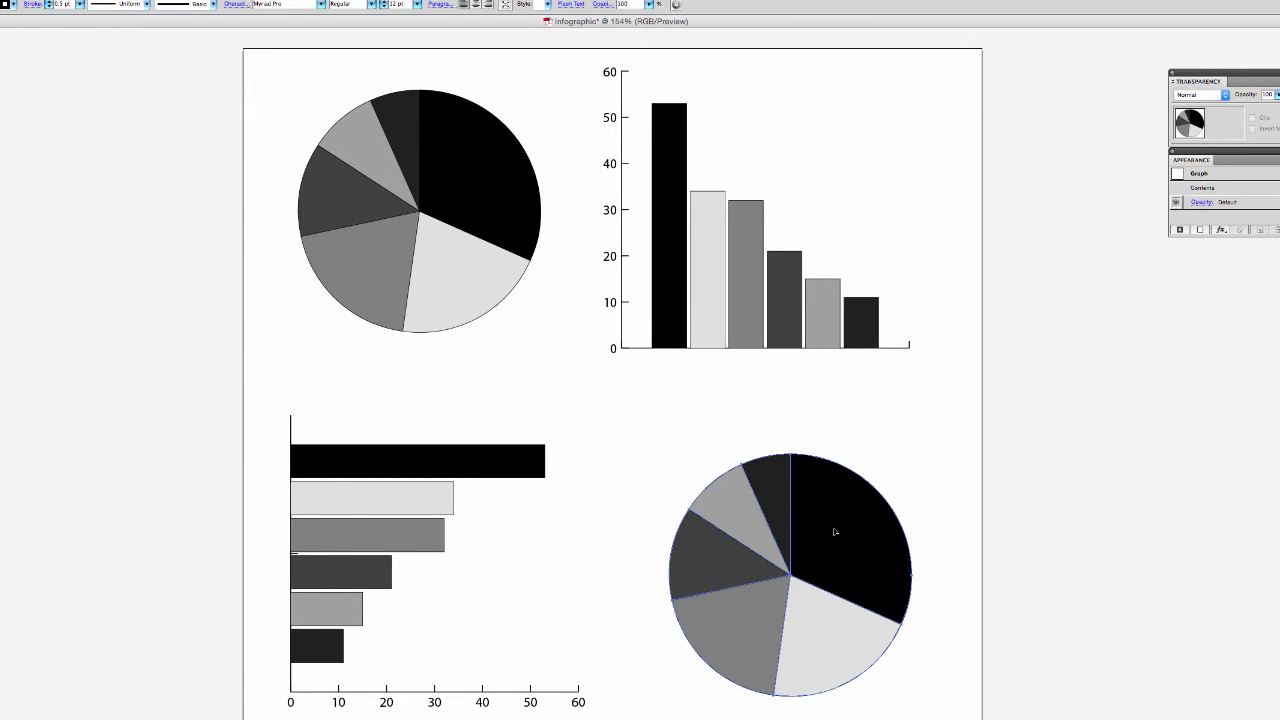
Transpose the copy's data rows and columns and apply, turning it into six black dots.
{"action": "right_click", "coordinate": [834, 531]}
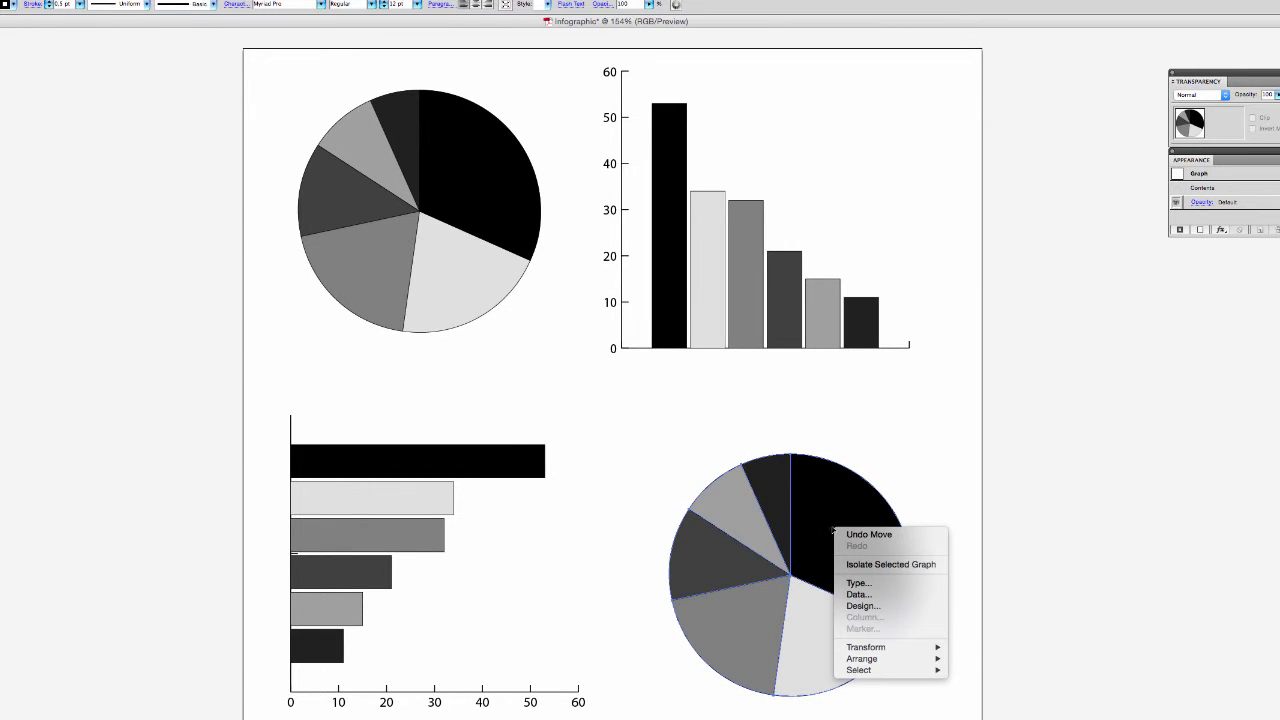
{"action": "left_click", "coordinate": [858, 596]}
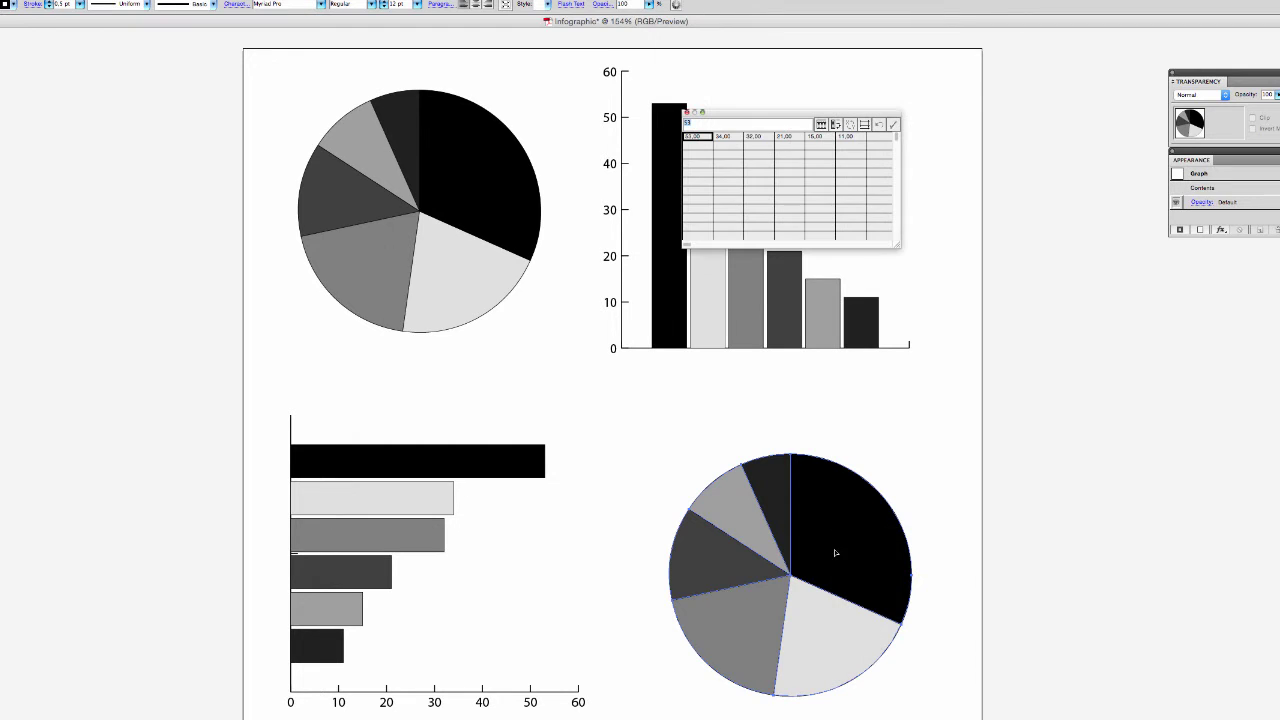
{"action": "left_click_drag", "start_coordinate": [827, 114], "coordinate": [1053, 362]}
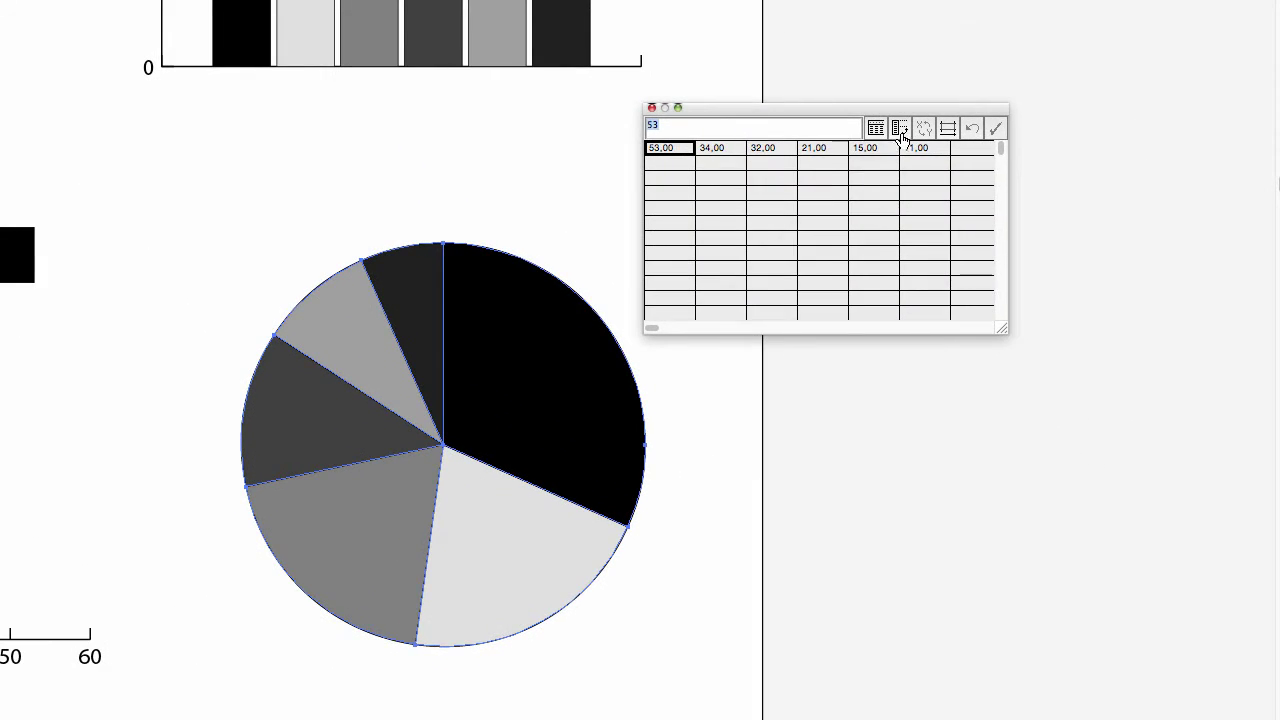
{"action": "left_click", "coordinate": [900, 129]}
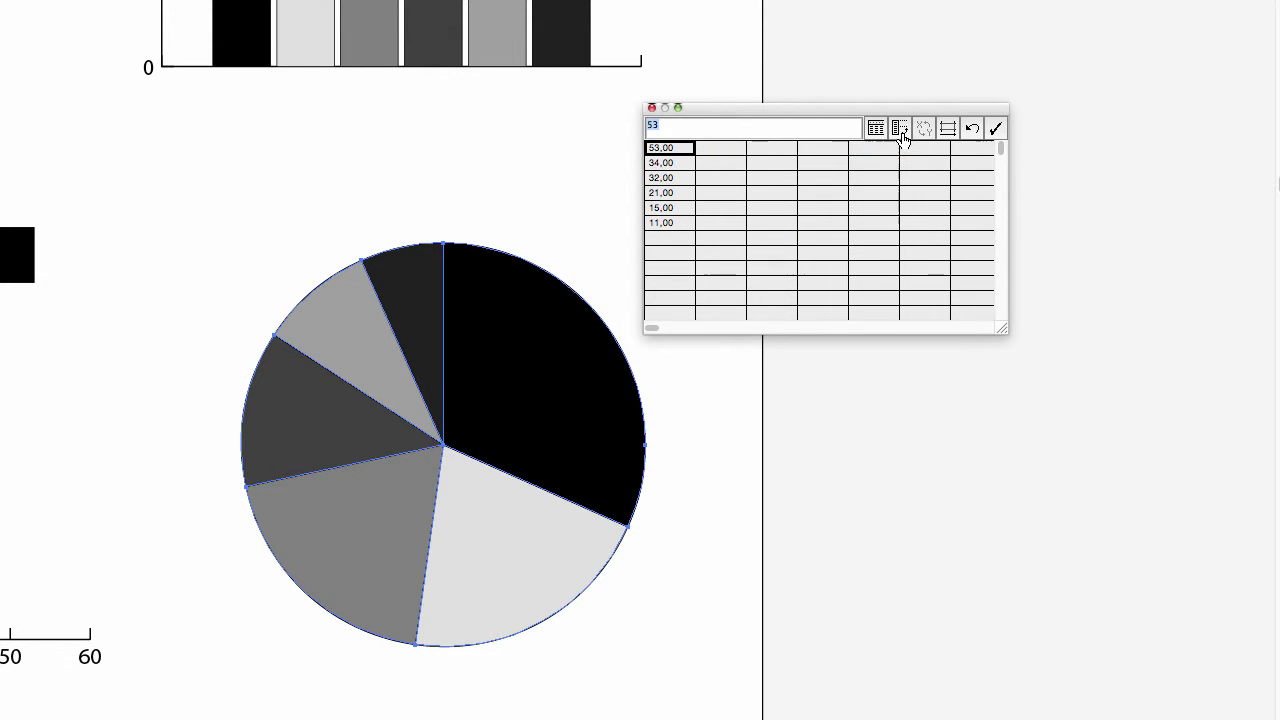
{"action": "left_click", "coordinate": [997, 129]}
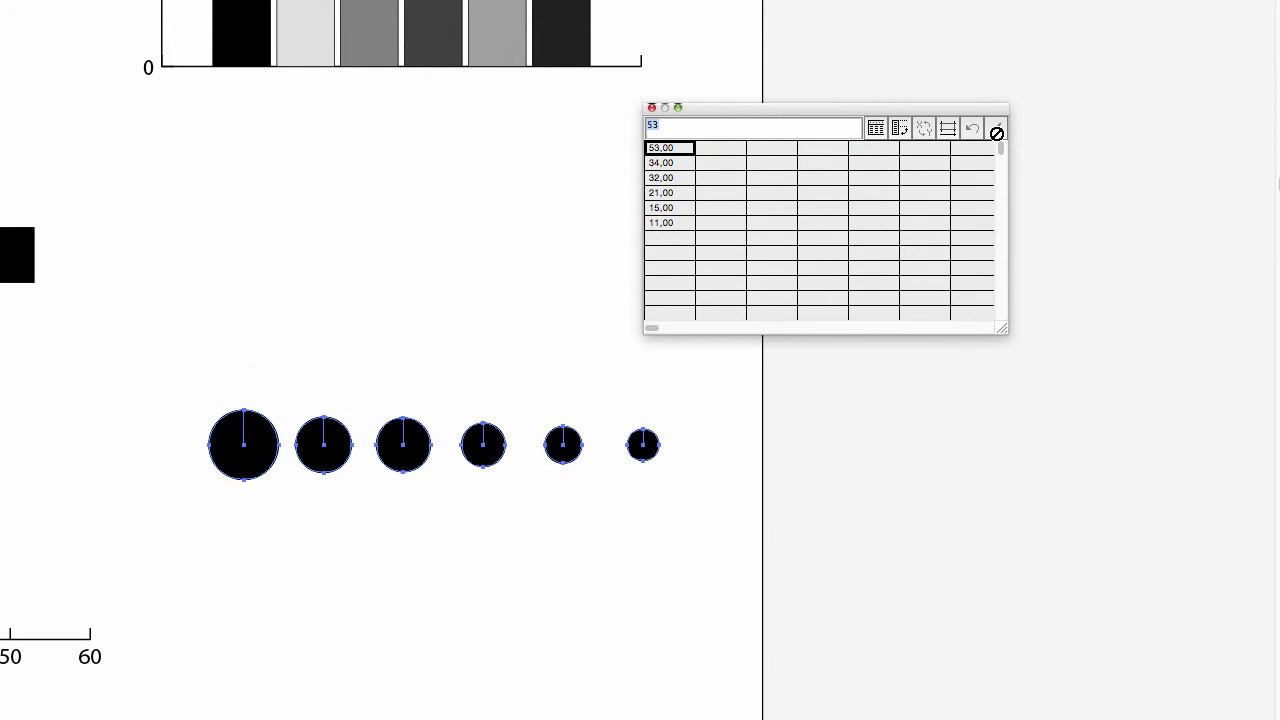
{"action": "left_click", "coordinate": [651, 107]}
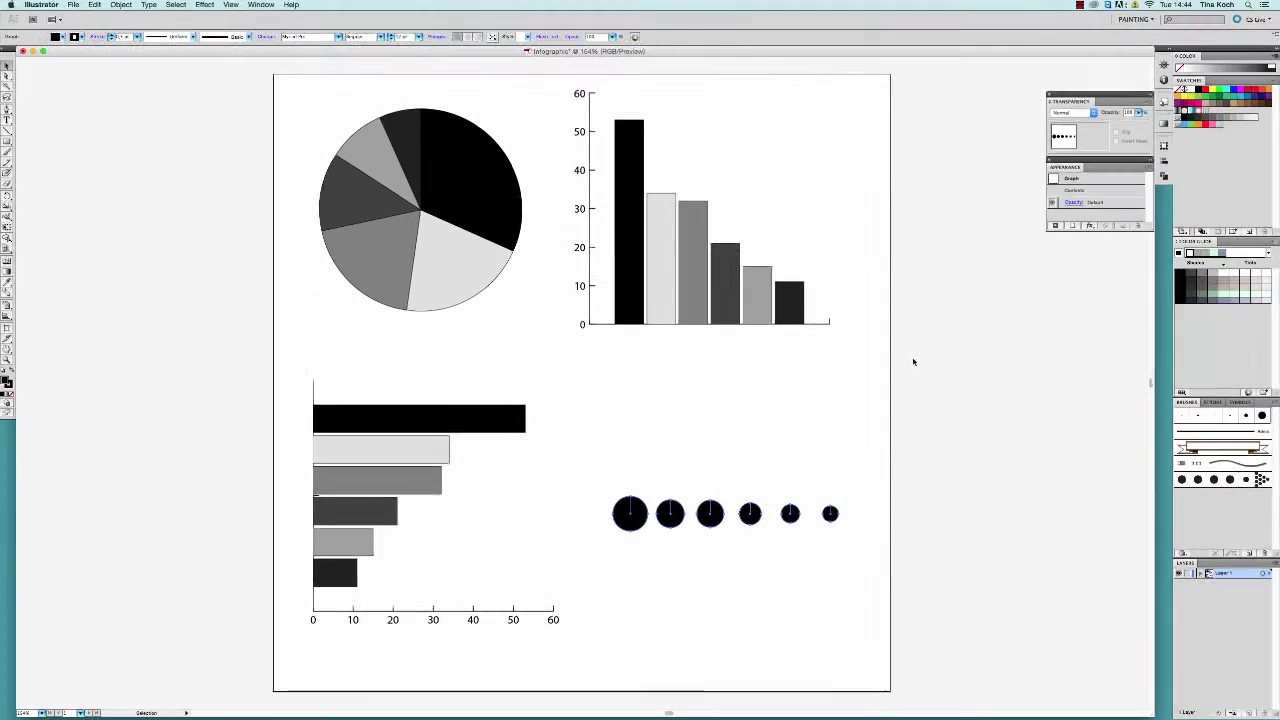
{"action": "left_click", "coordinate": [913, 362]}
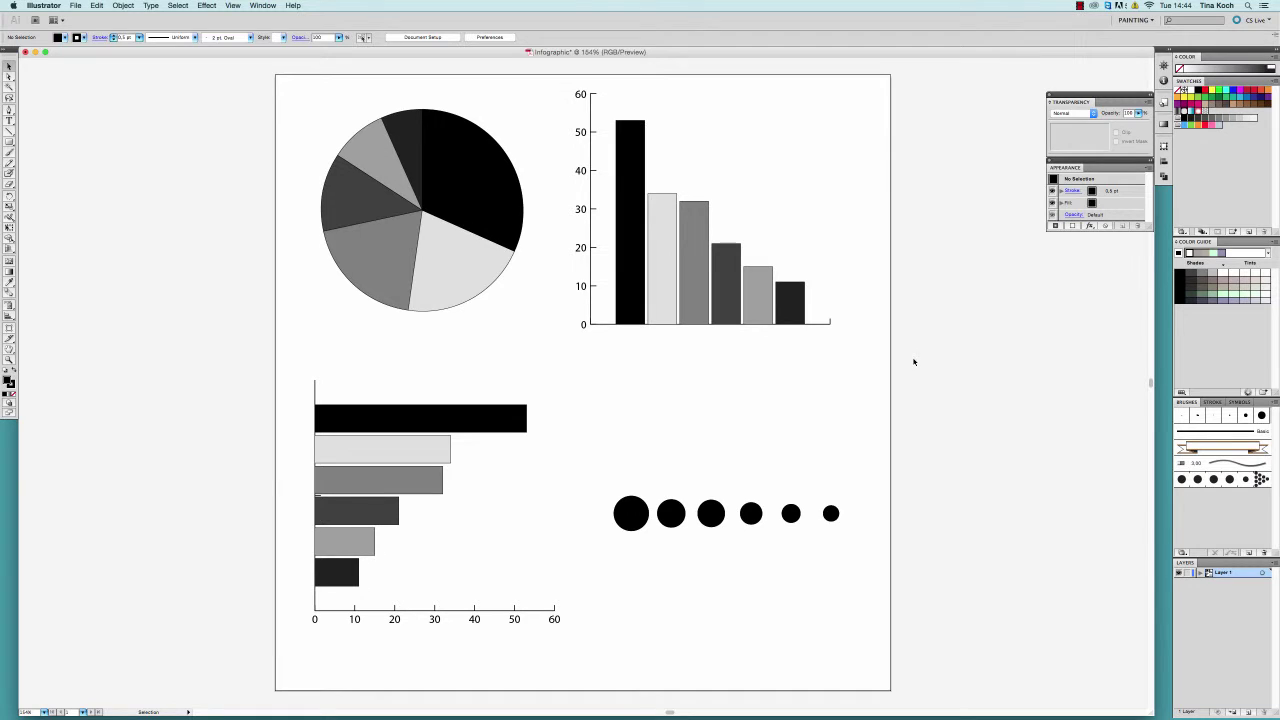
Nudge the pie chart slightly using the Direct Selection tool.
{"action": "left_click", "coordinate": [490, 213]}
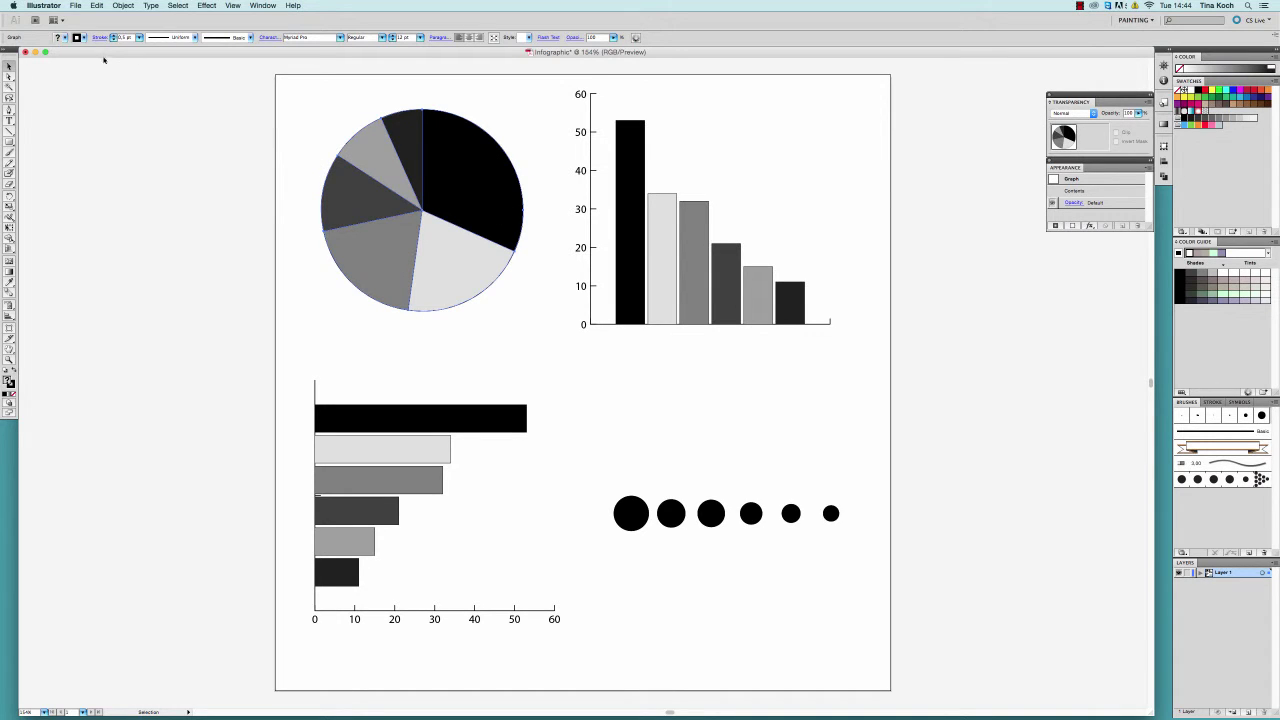
{"action": "left_click", "coordinate": [9, 76]}
{"action": "mouse_move", "coordinate": [389, 200]}
{"action": "left_mouse_down"}
{"action": "mouse_move", "coordinate": [382, 219]}
{"action": "mouse_move", "coordinate": [400, 214]}
{"action": "left_mouse_up"}
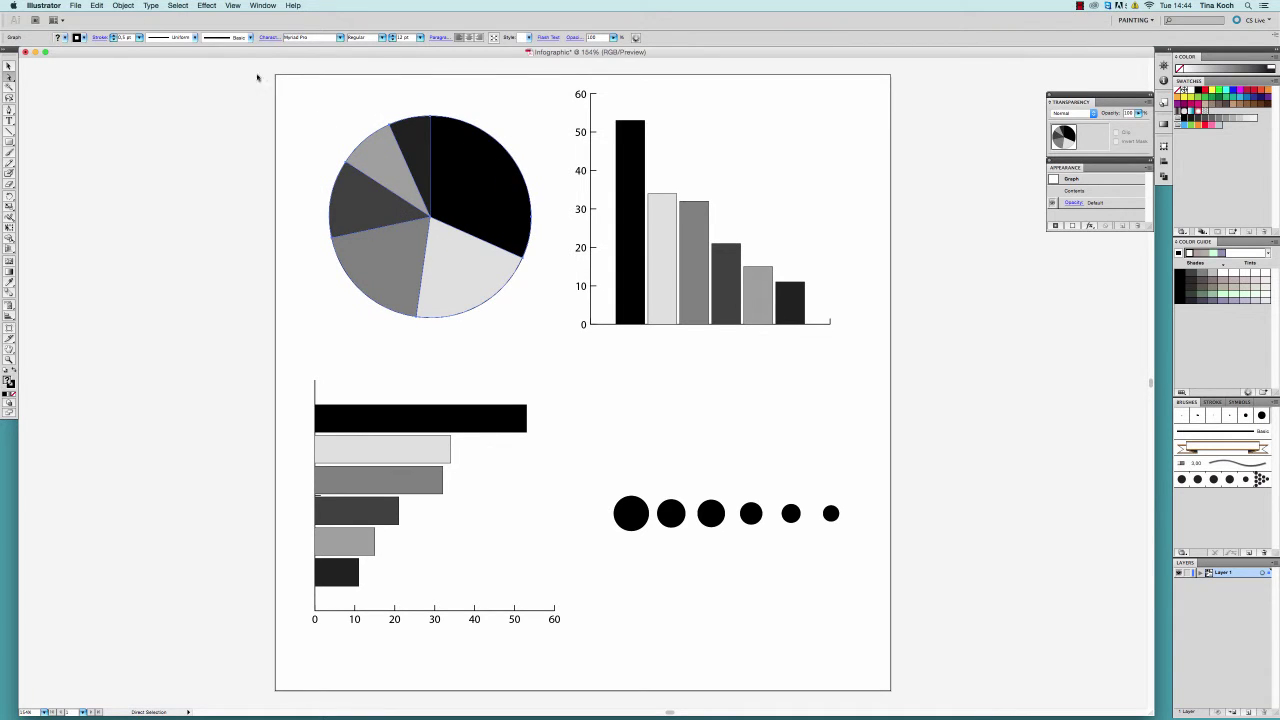
Try Object > Ungroup on the pie, then cancel to keep it an editable graph.
{"action": "left_click", "coordinate": [123, 6]}
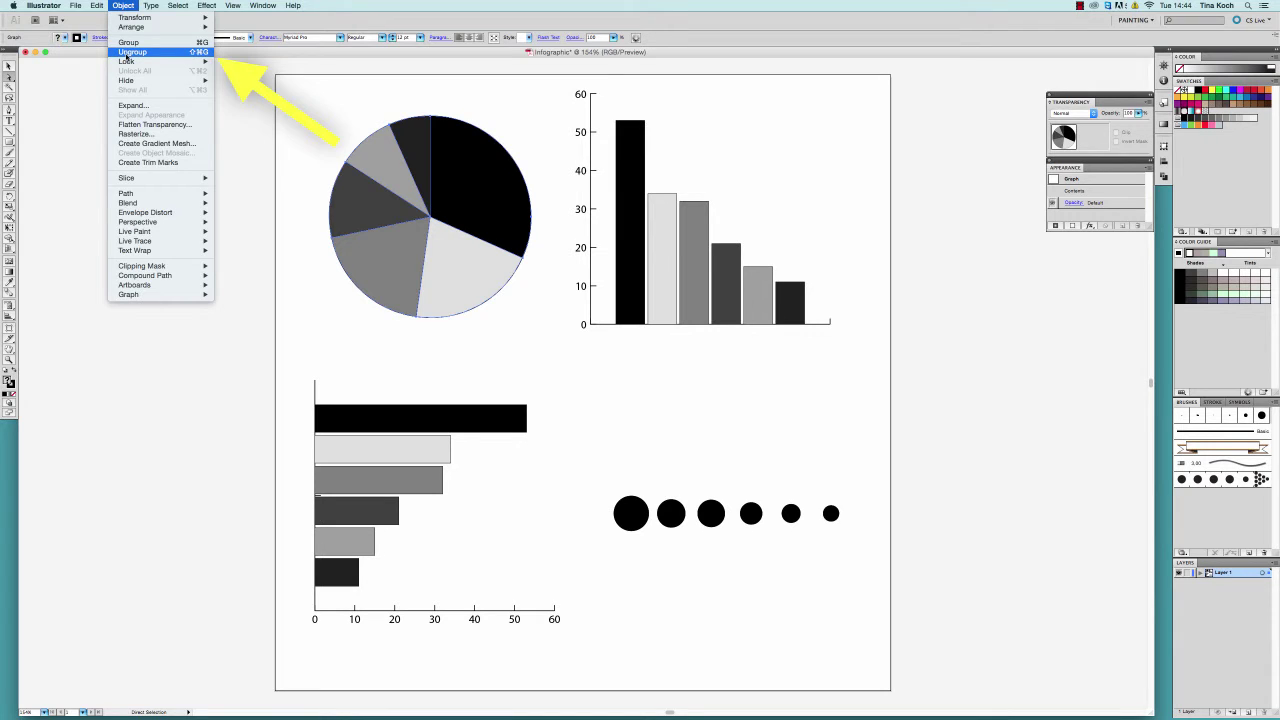
{"action": "left_click", "coordinate": [128, 52]}
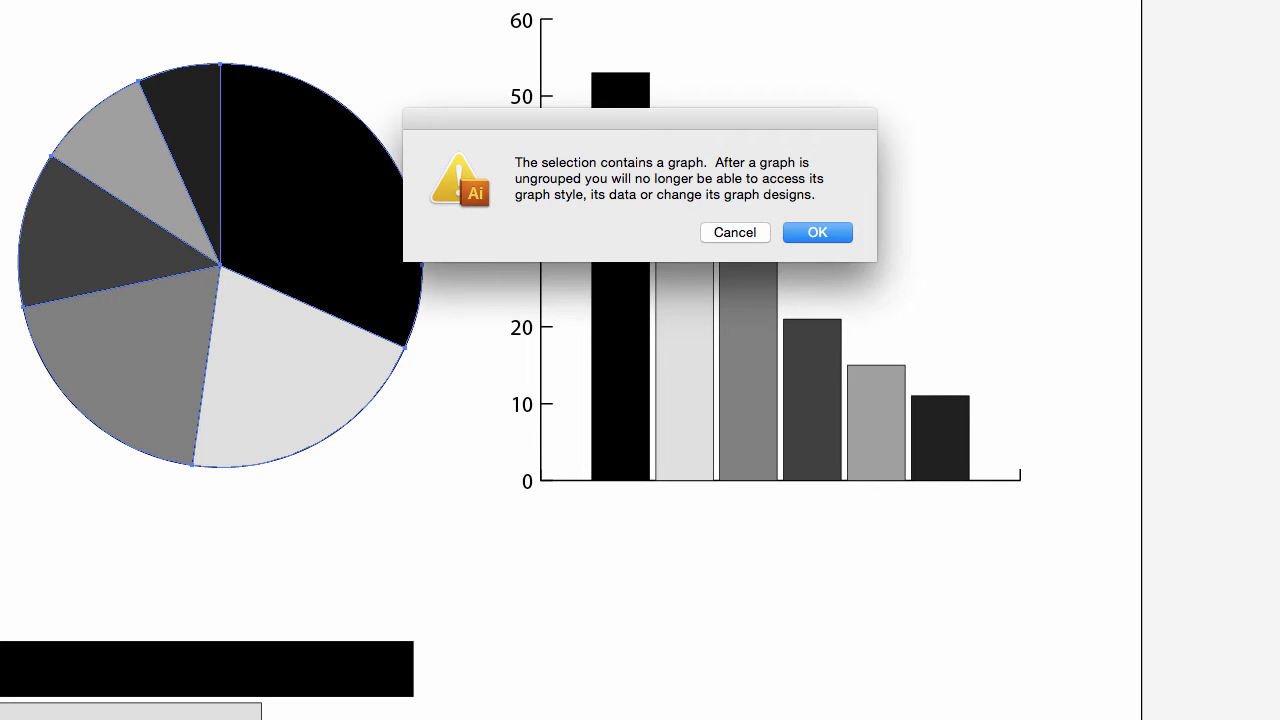
{"action": "left_click", "coordinate": [735, 233]}
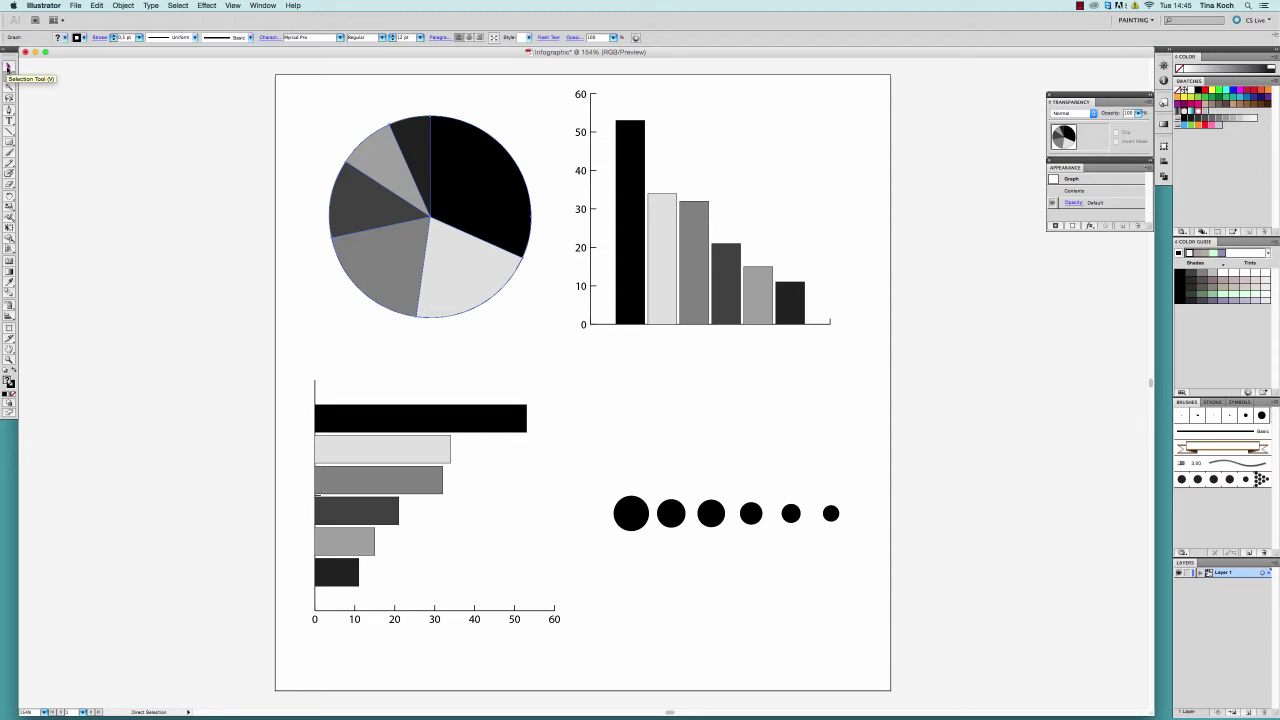
Place a duplicate of the pie chart off the page to the left.
{"action": "left_click", "coordinate": [8, 67]}
{"action": "key", "text": "super+c"}
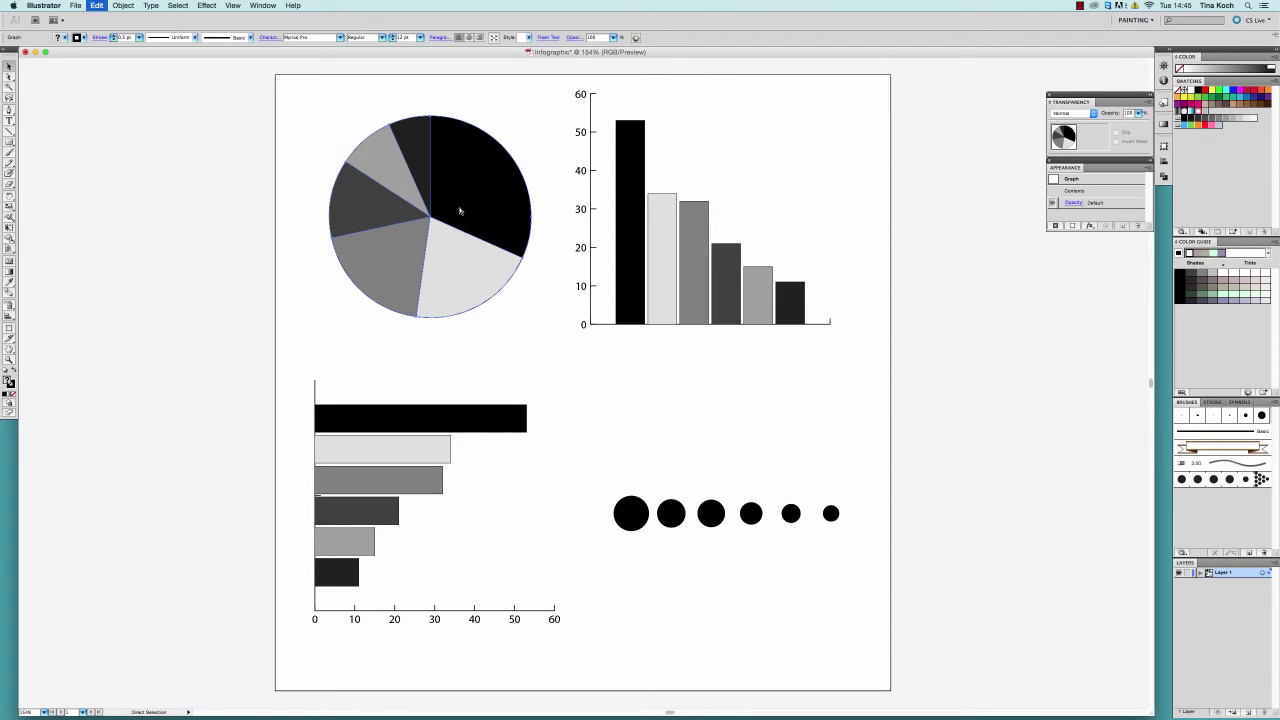
{"action": "key", "text": "super+v"}
{"action": "left_click_drag", "start_coordinate": [605, 344], "coordinate": [162, 172]}
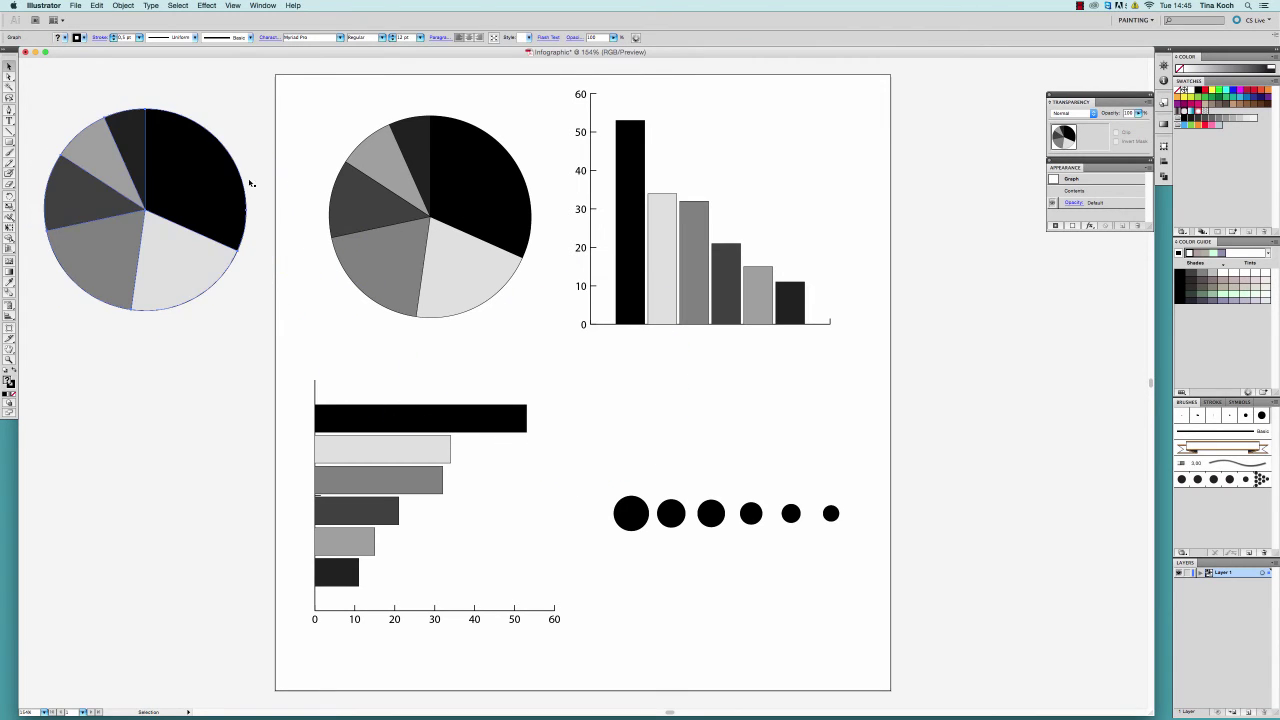
Ungroup the original pie chart, accepting the loss of graph editing.
{"action": "left_click", "coordinate": [496, 200]}
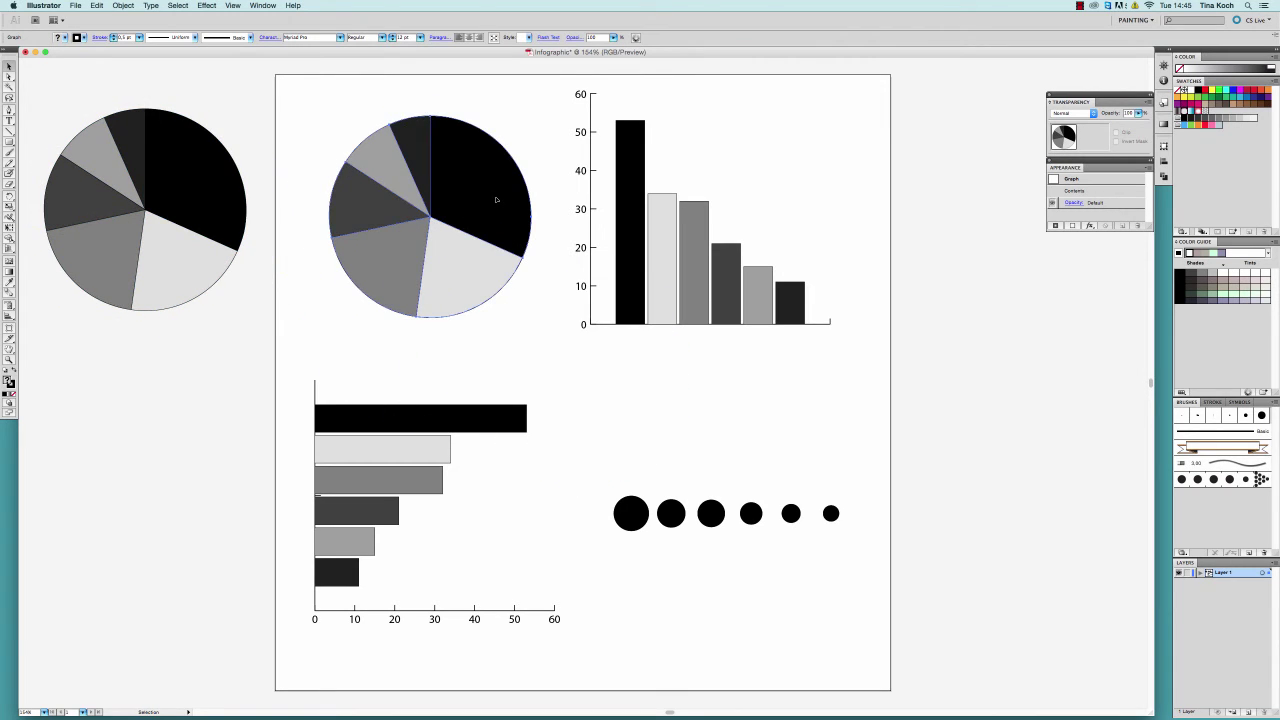
{"action": "left_click", "coordinate": [123, 6]}
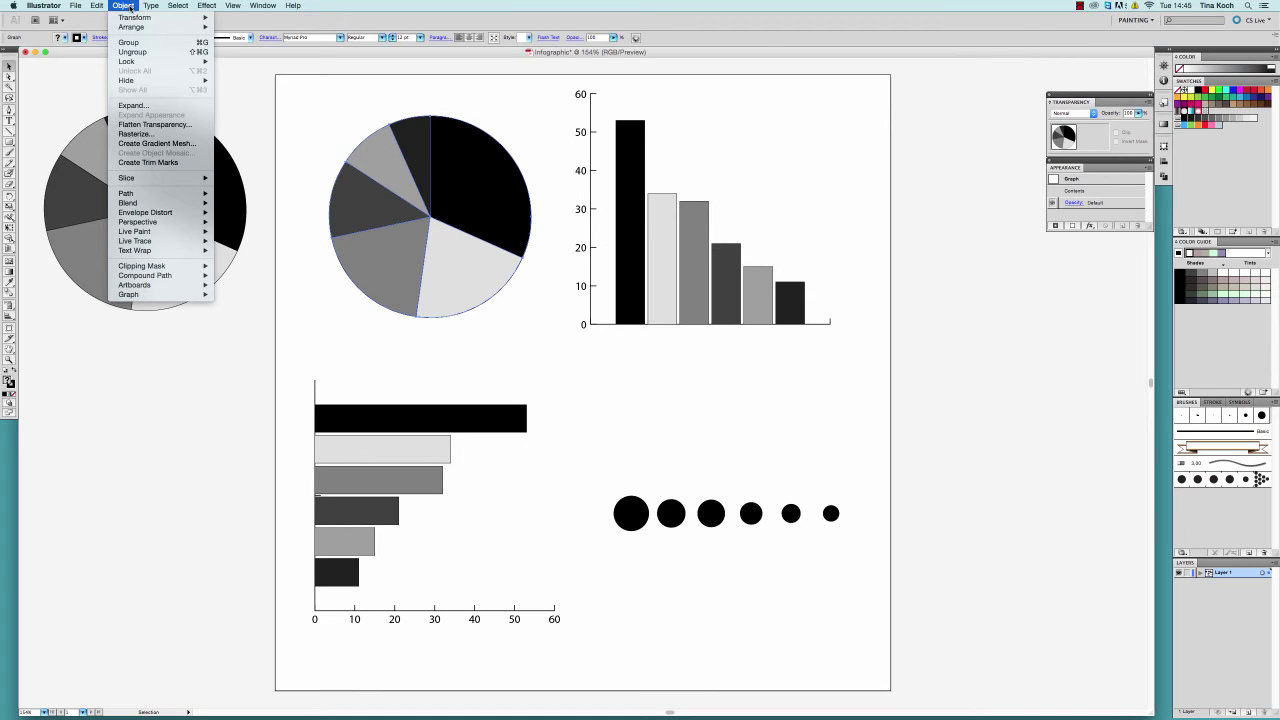
{"action": "left_click", "coordinate": [133, 51]}
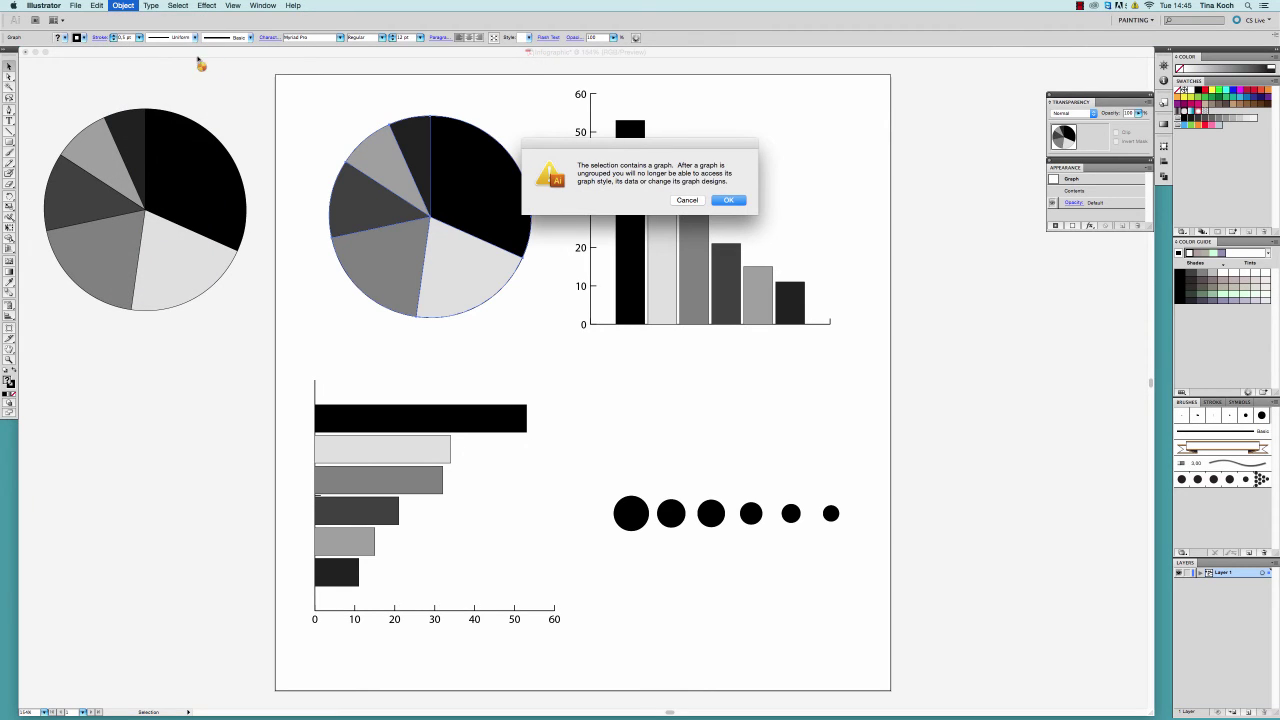
{"action": "left_click", "coordinate": [729, 200]}
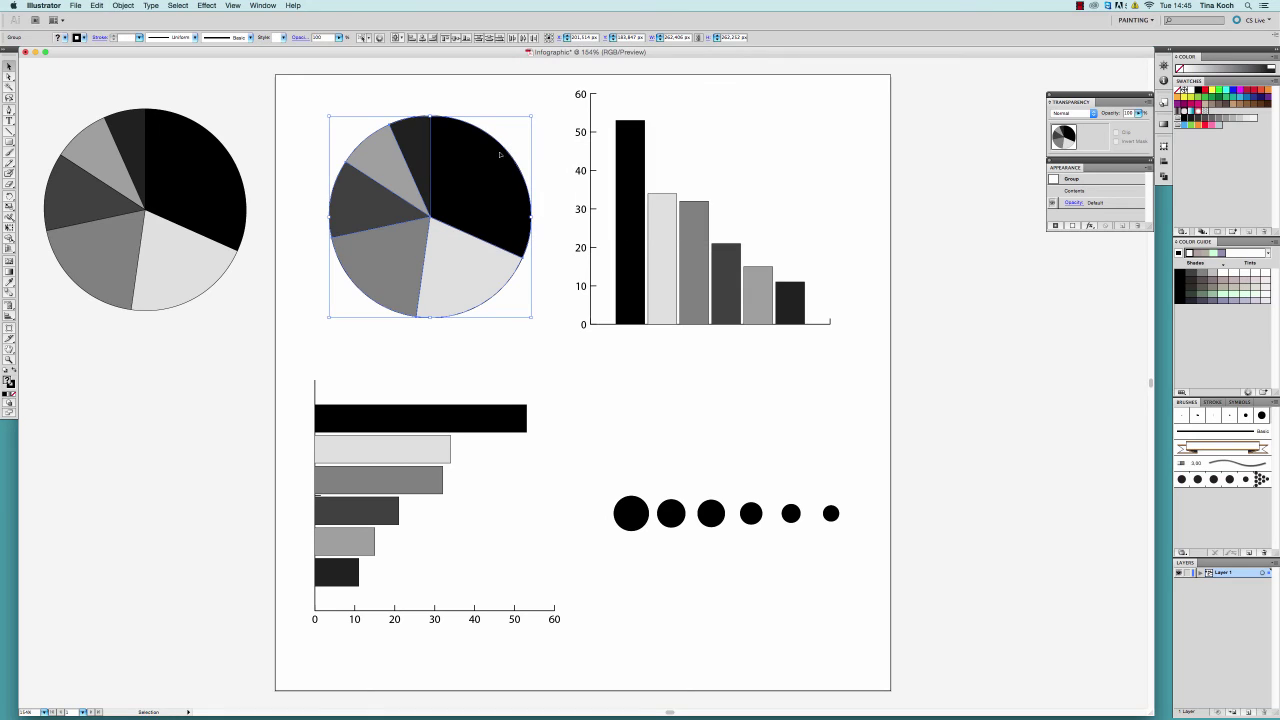
Ungroup the pie group again into separate slice shapes.
{"action": "left_click", "coordinate": [546, 154]}
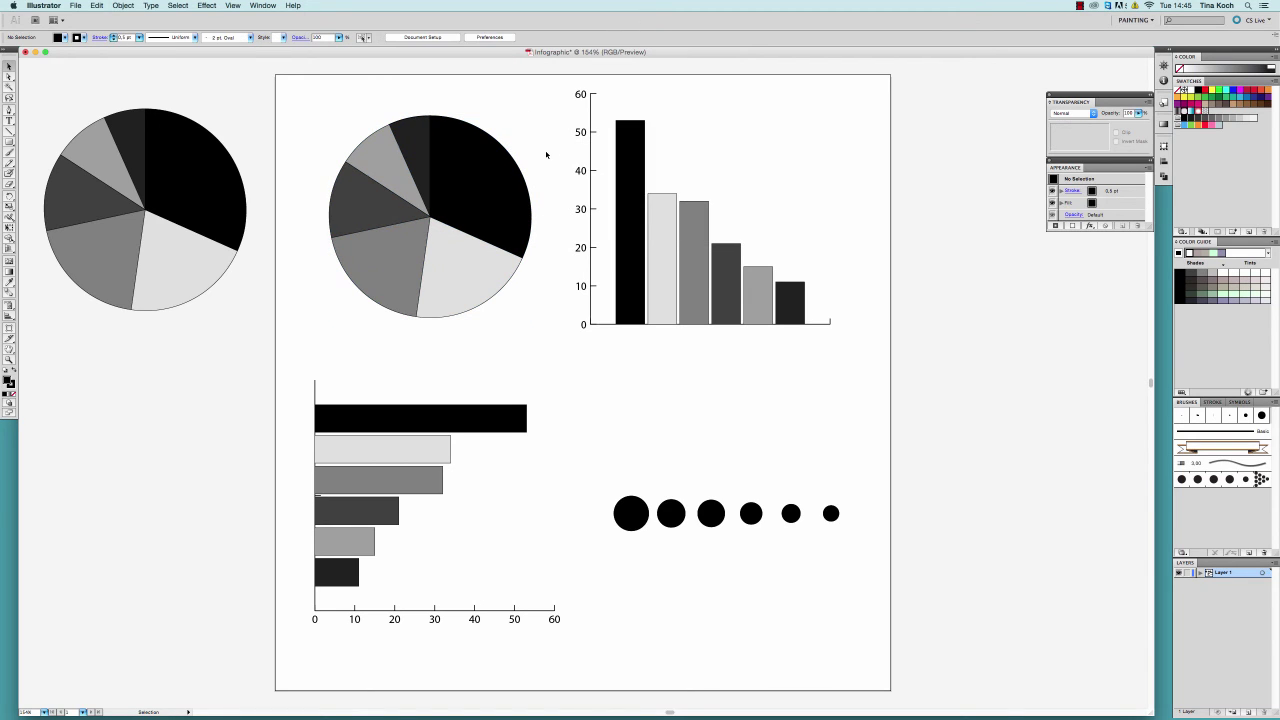
{"action": "left_click", "coordinate": [468, 184]}
{"action": "right_click", "coordinate": [467, 184]}
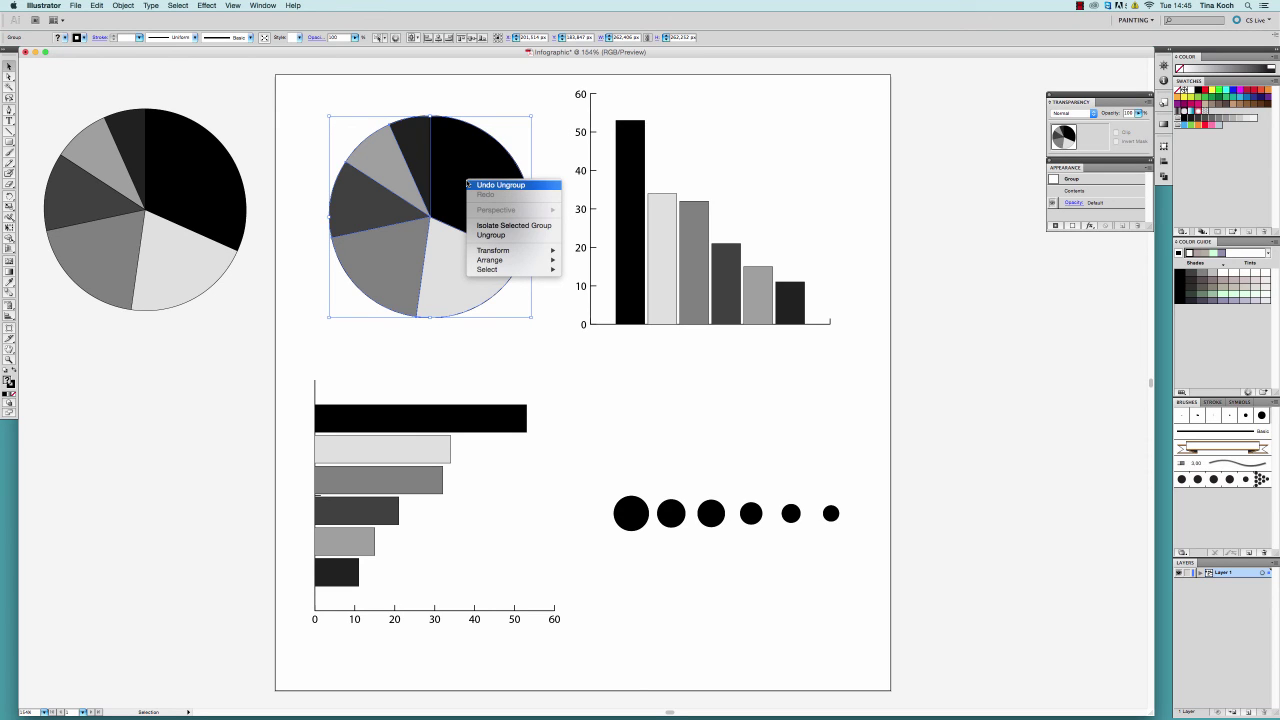
{"action": "left_click", "coordinate": [490, 235]}
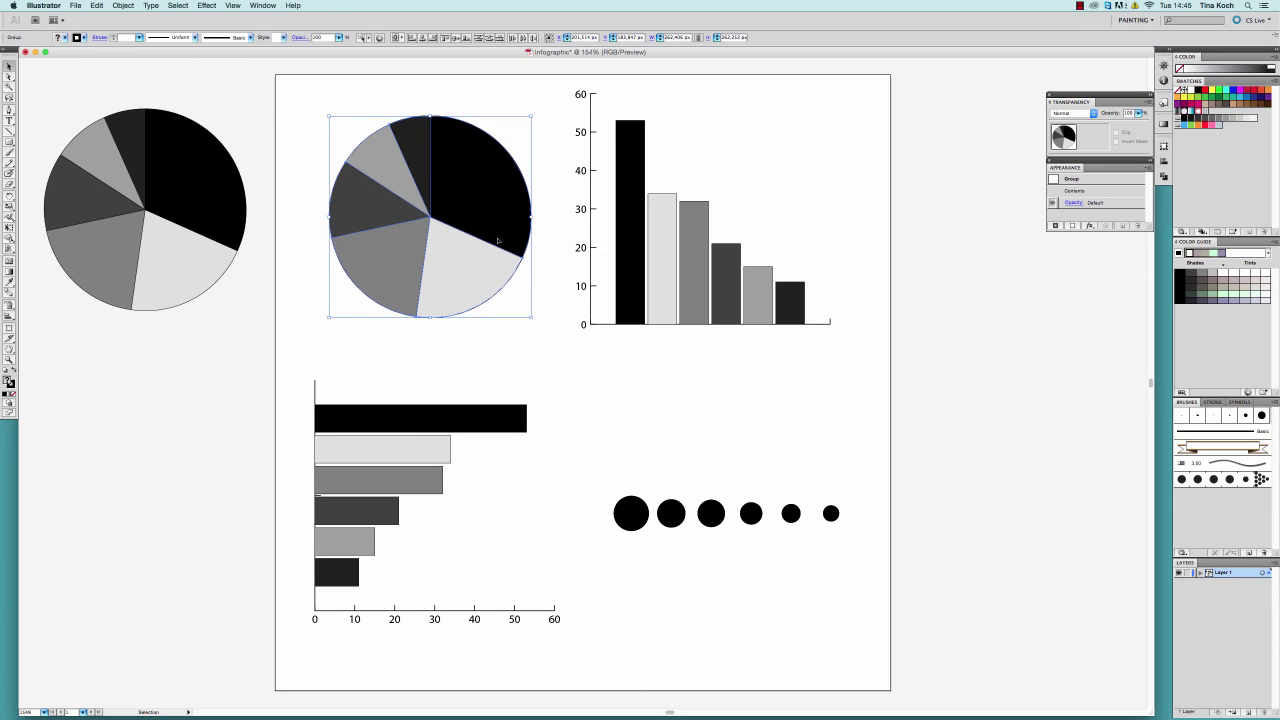
{"action": "left_click", "coordinate": [452, 113]}
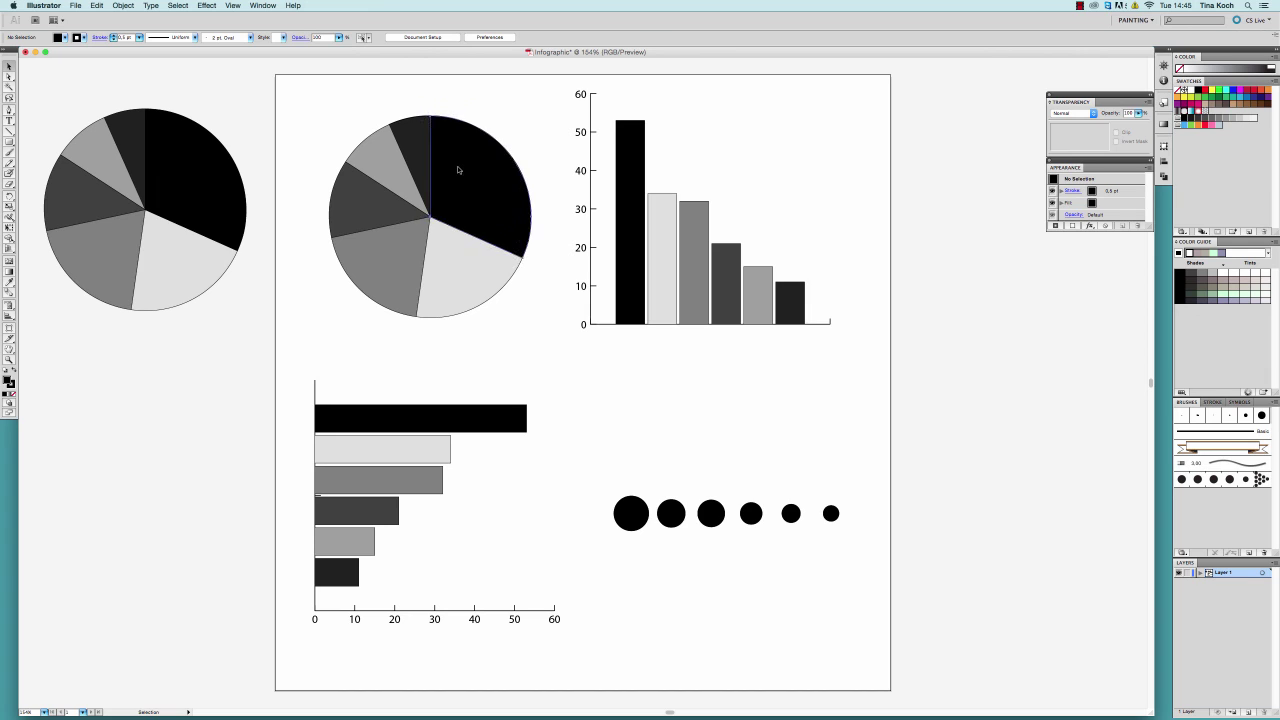